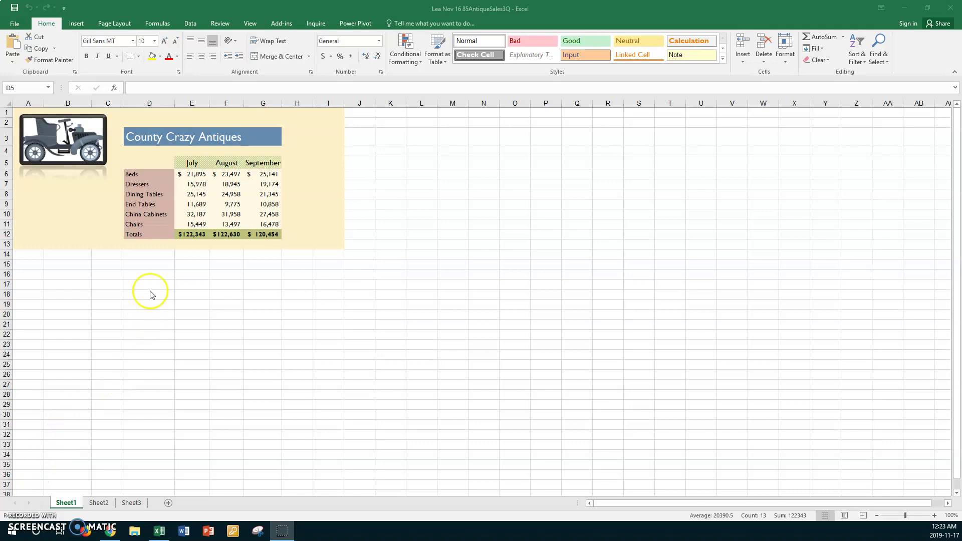
Insert a 2-D clustered column chart of D5:E11 and place it beside the data table, near rows 3 to 15
click(156, 163)
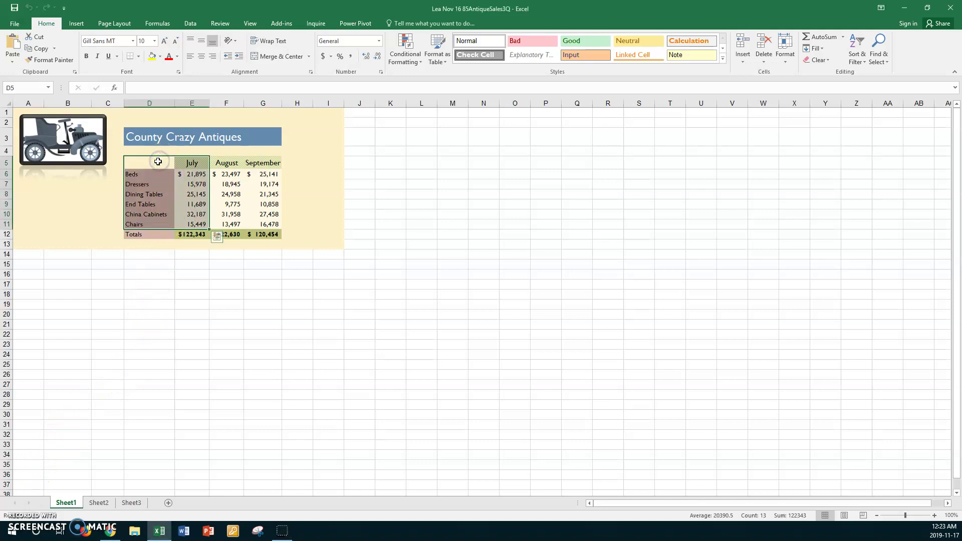
click(158, 162)
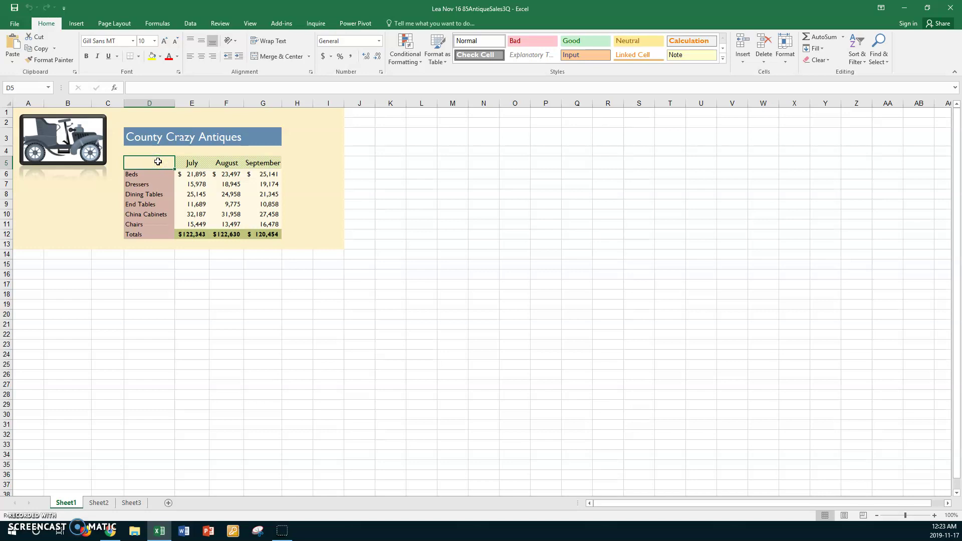
drag(158, 162, 202, 225)
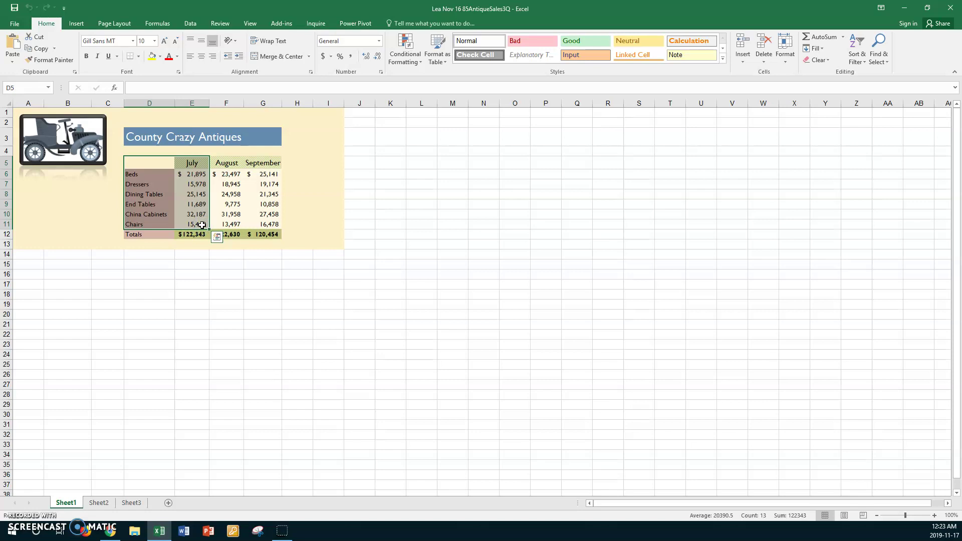
right_click(185, 192)
click(76, 24)
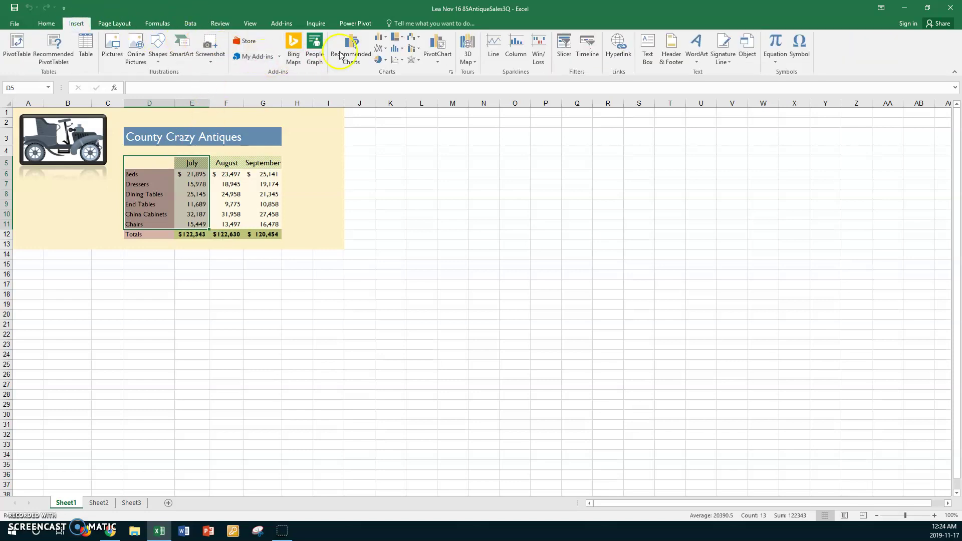
click(385, 39)
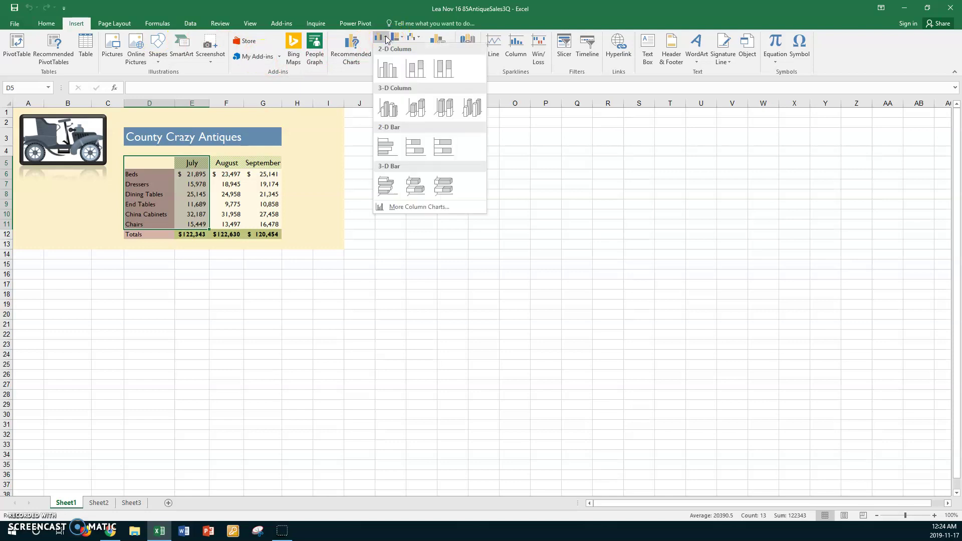
click(387, 70)
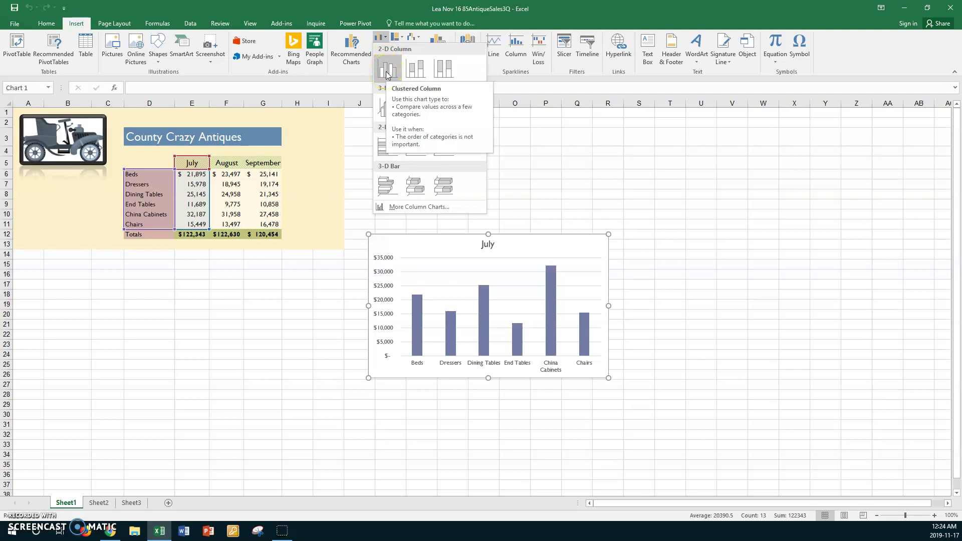
click(387, 74)
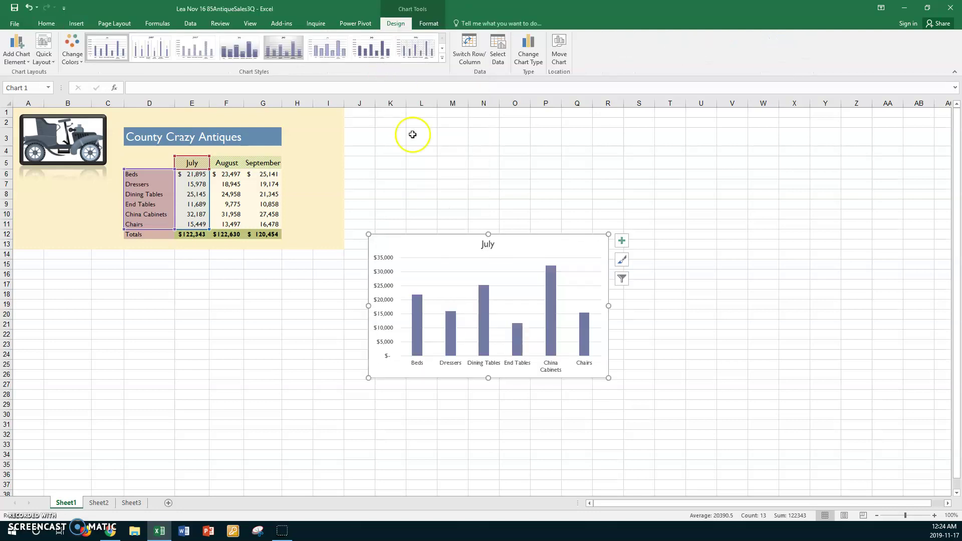
drag(432, 241, 426, 128)
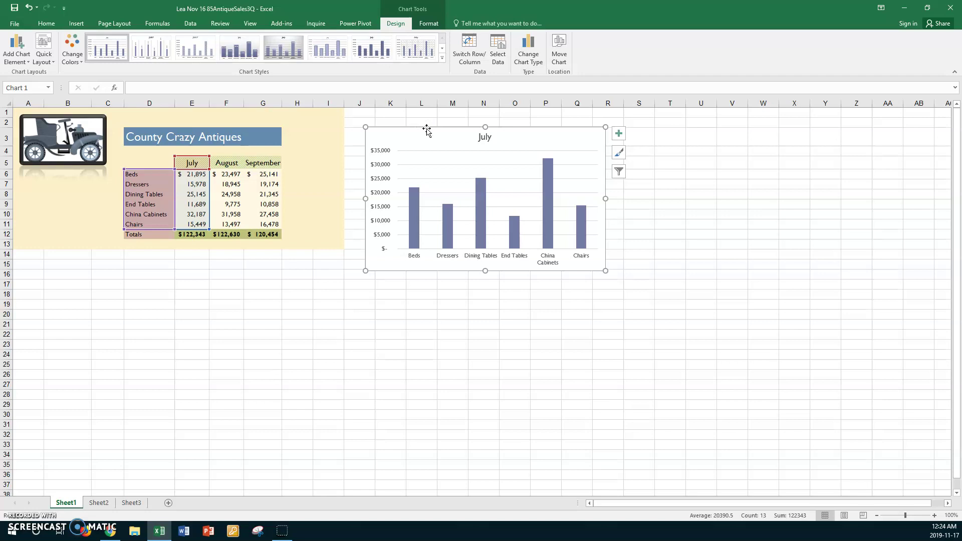
Extend the chart title to read "July Revenue"
click(487, 137)
click(492, 136)
click(492, 136)
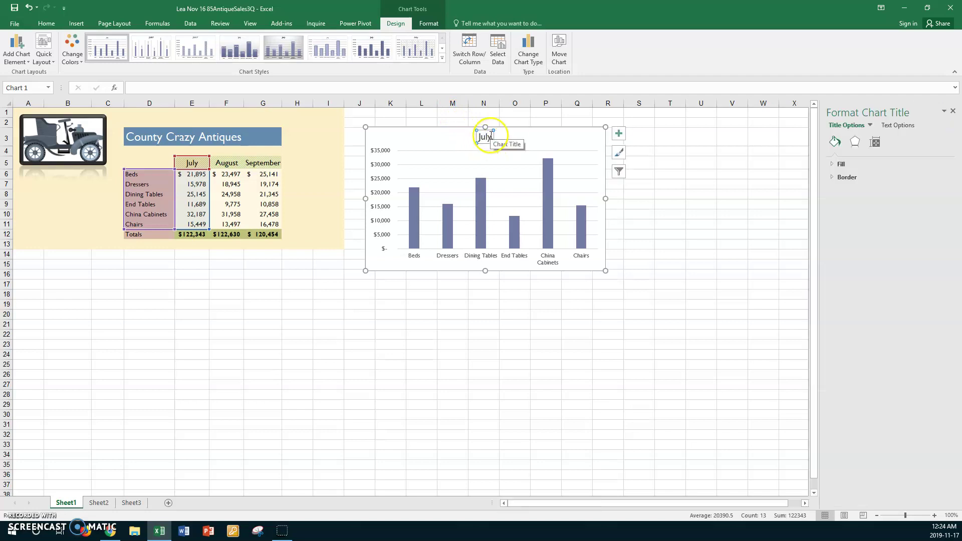
click(490, 135)
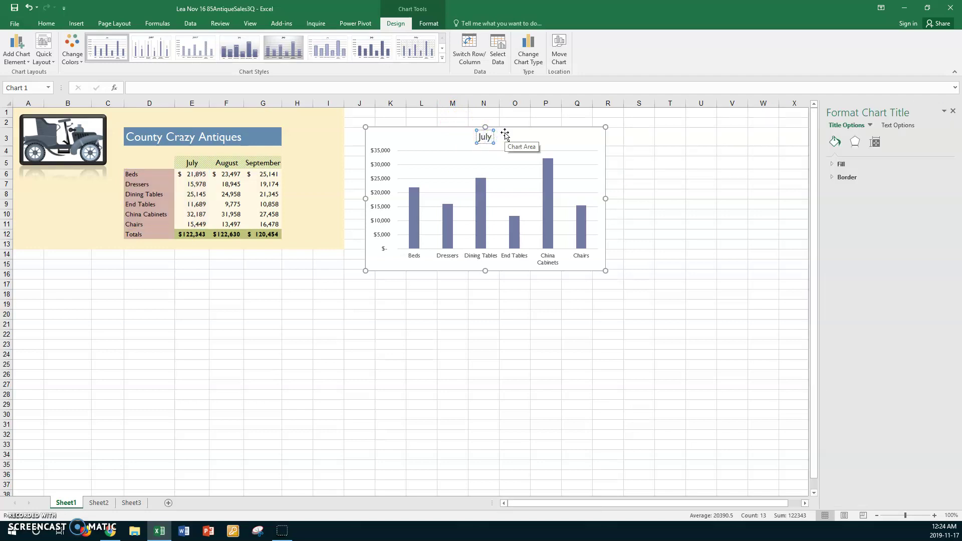
text(Revenue)
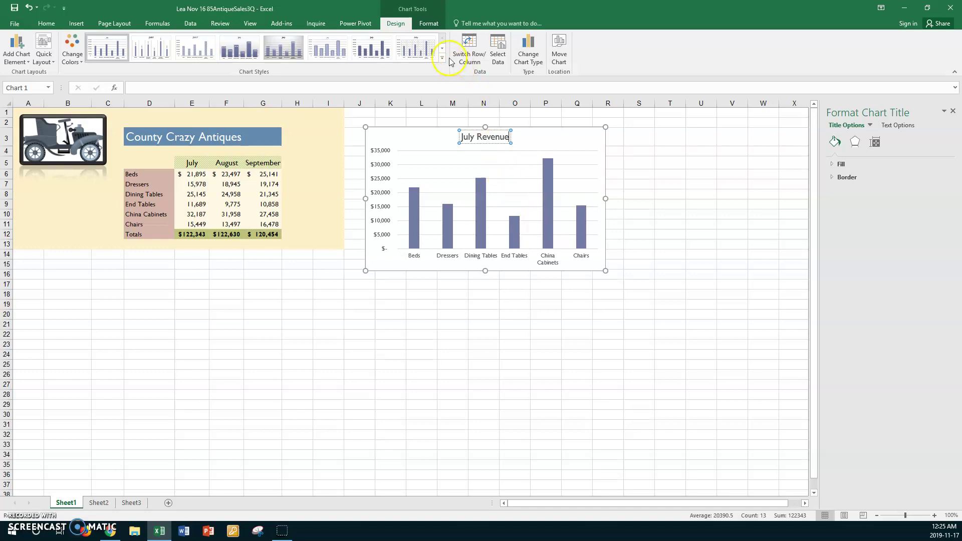
Add a data table with legend keys to the July Revenue chart
click(399, 24)
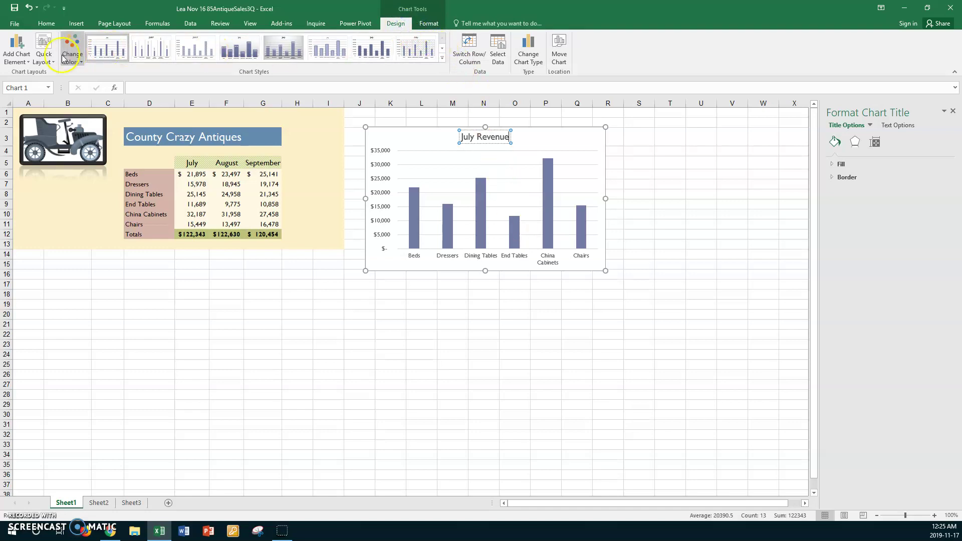
click(29, 60)
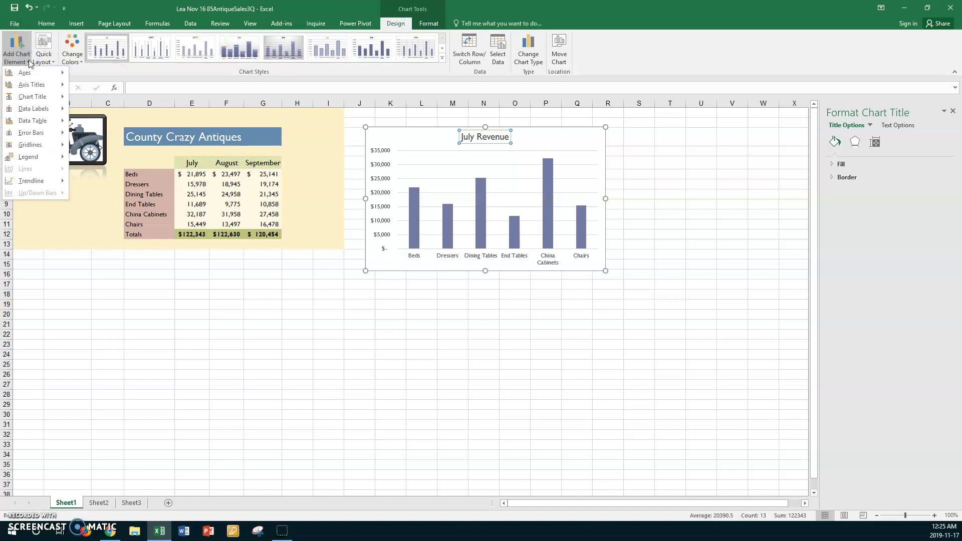
click(40, 114)
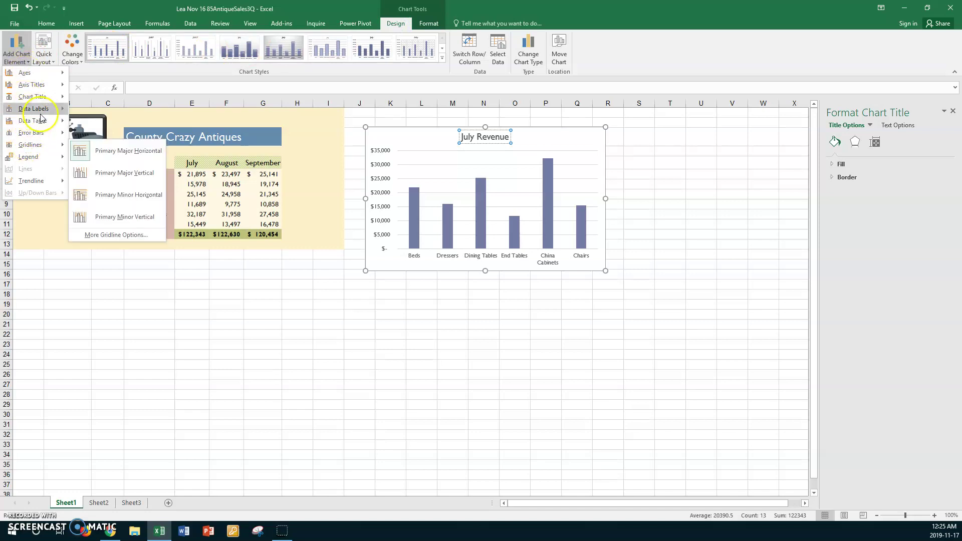
mouse_move(33, 121)
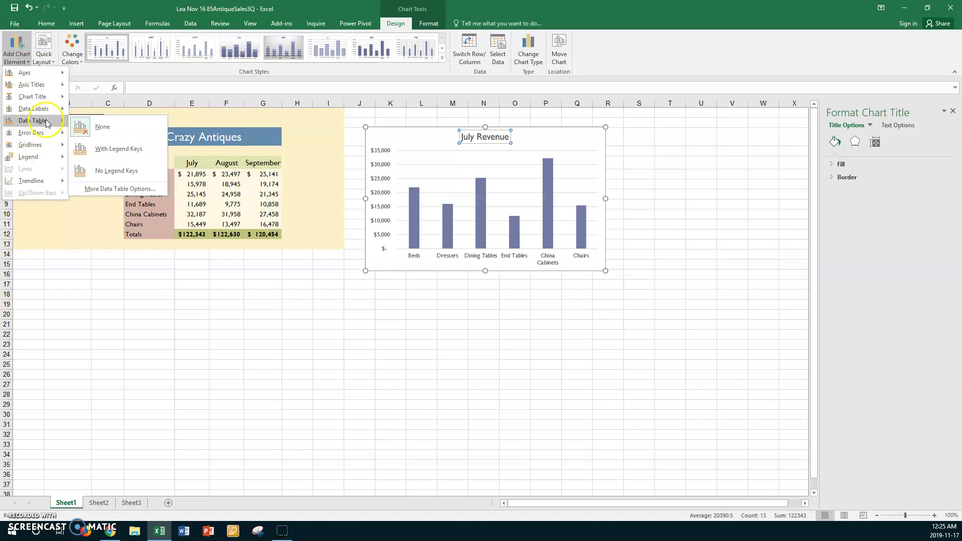
click(122, 152)
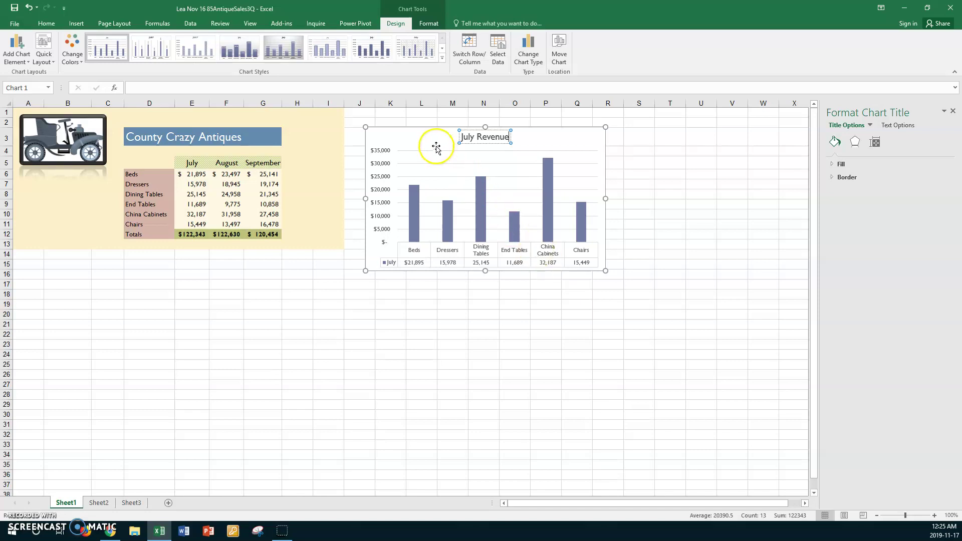
Move the chart below the data table, starting at row 14, and widen it to about column L
drag(431, 133, 84, 260)
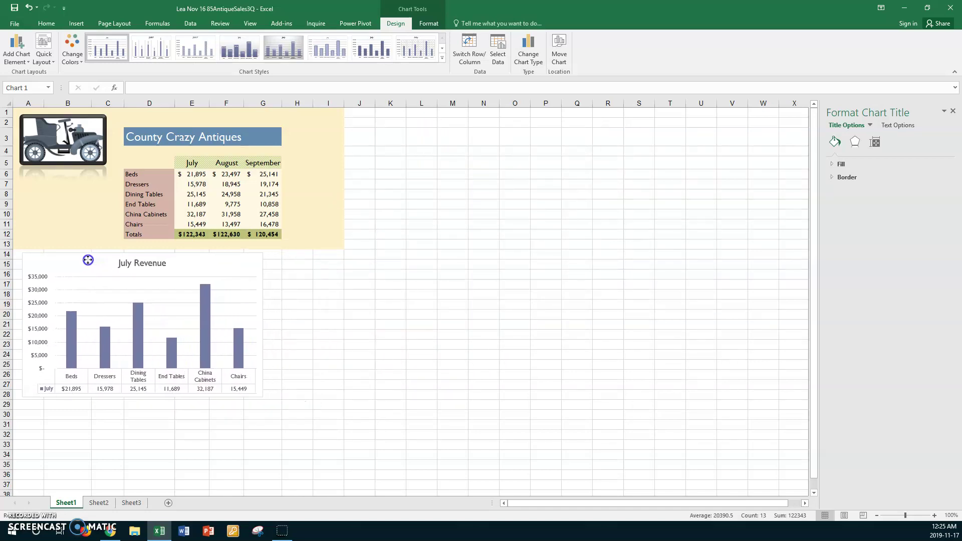
drag(260, 397, 432, 399)
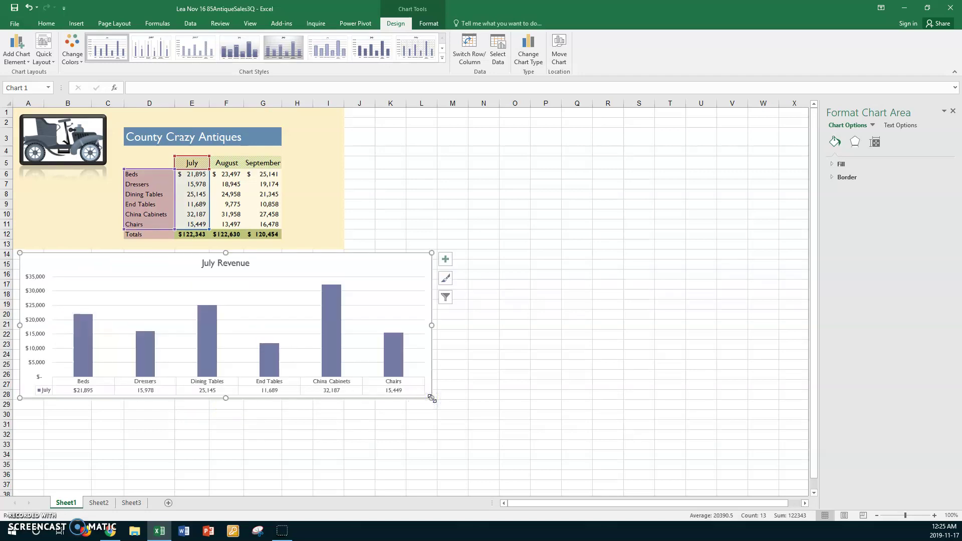
click(391, 172)
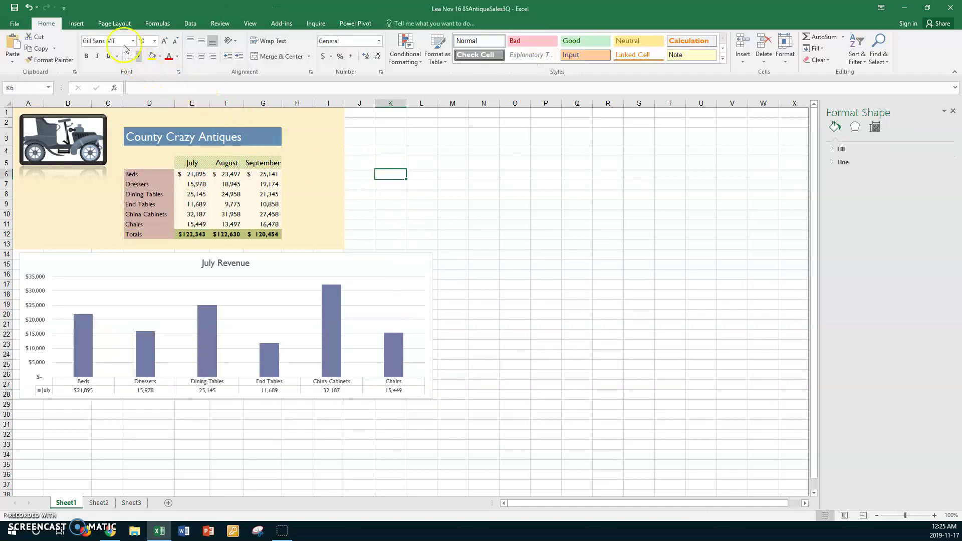
Set the worksheet's page orientation to Landscape
click(116, 26)
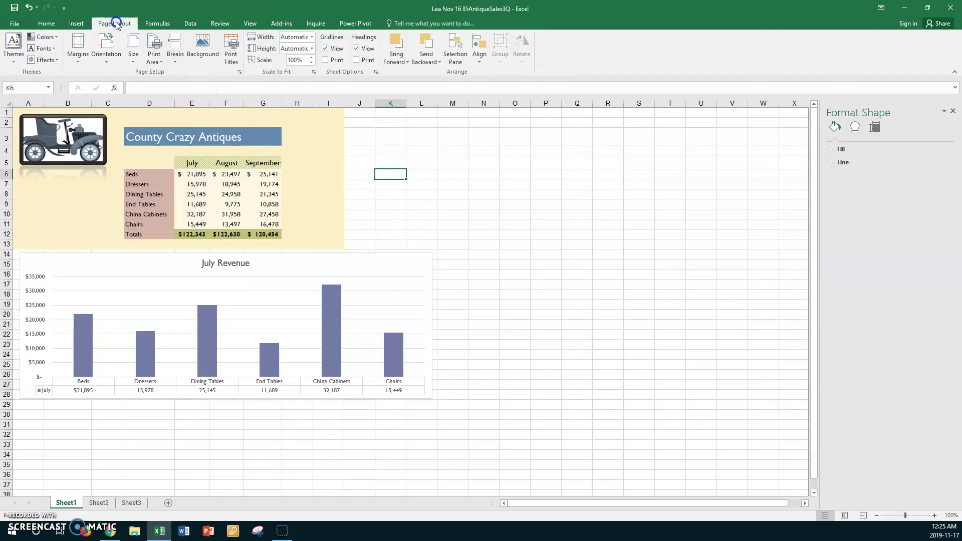
click(107, 62)
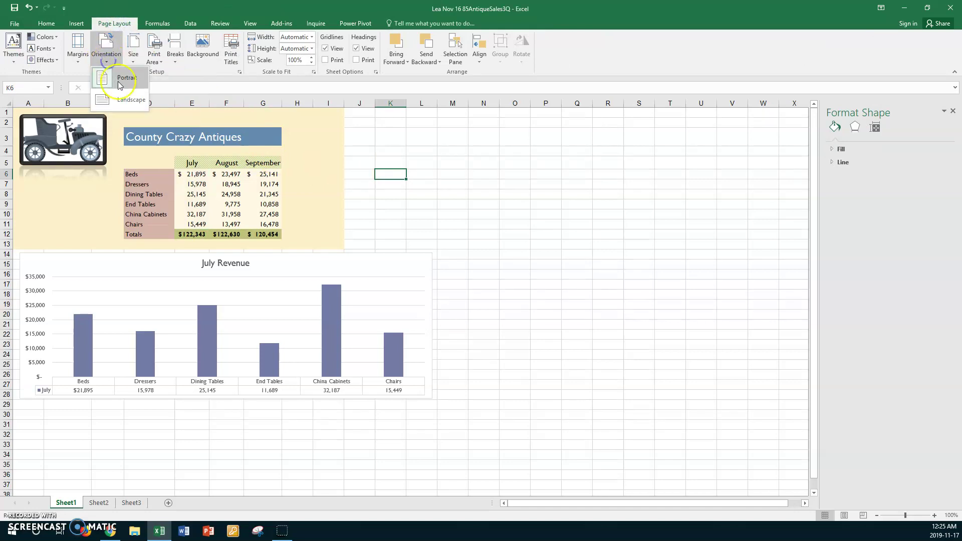
click(130, 102)
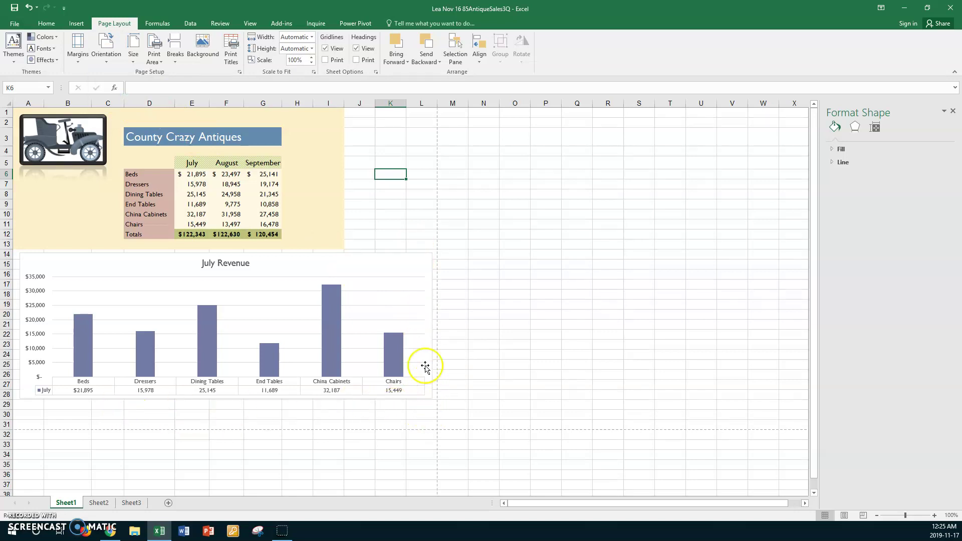
Resize the chart to end at about row 30 and stay within the page break after column L
click(420, 324)
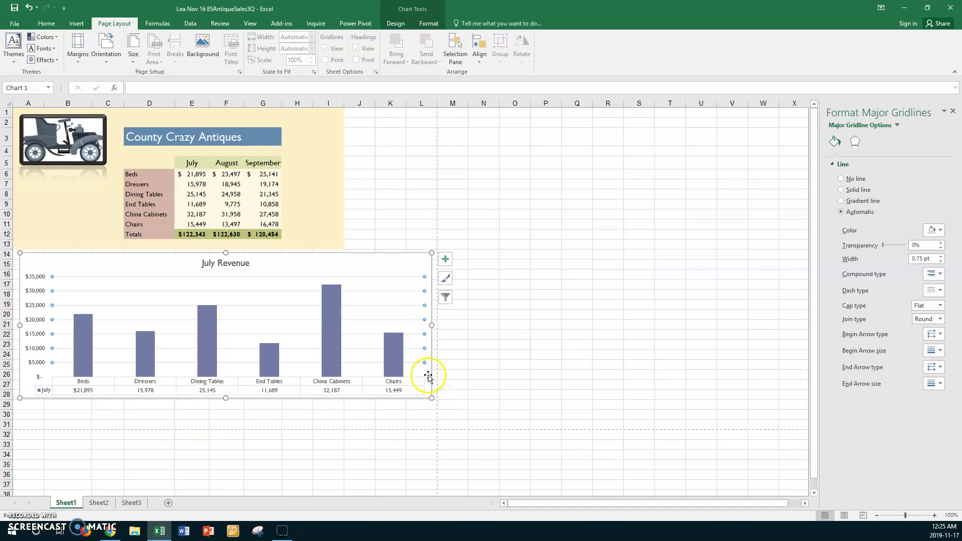
click(433, 397)
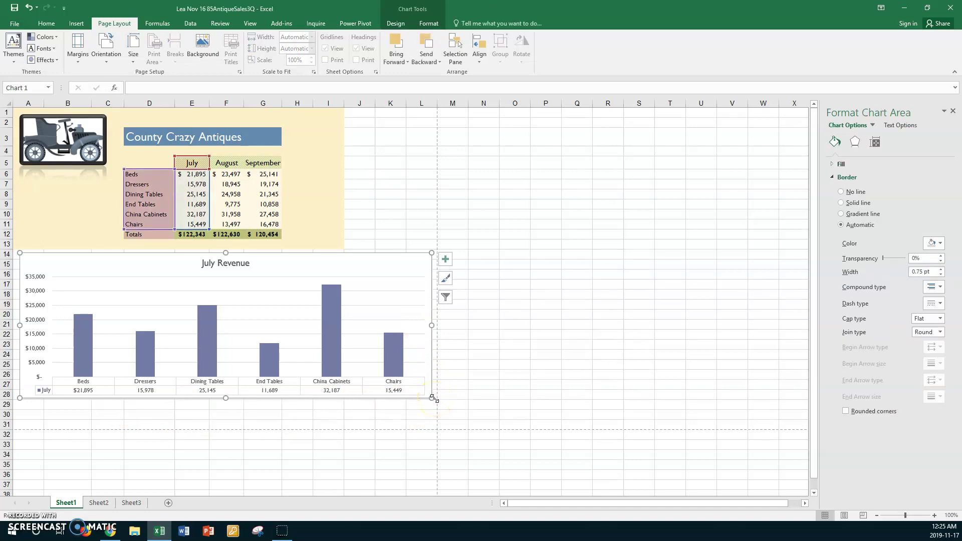
drag(433, 398, 428, 416)
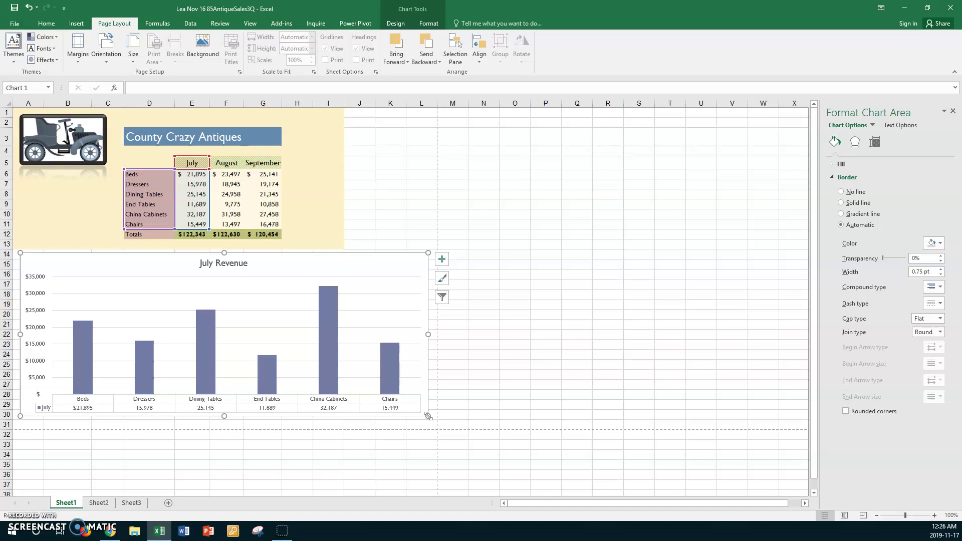
Expand the chart's data range to =Sheet1!$D$5:$G$11 so it includes August and September
right_click(416, 269)
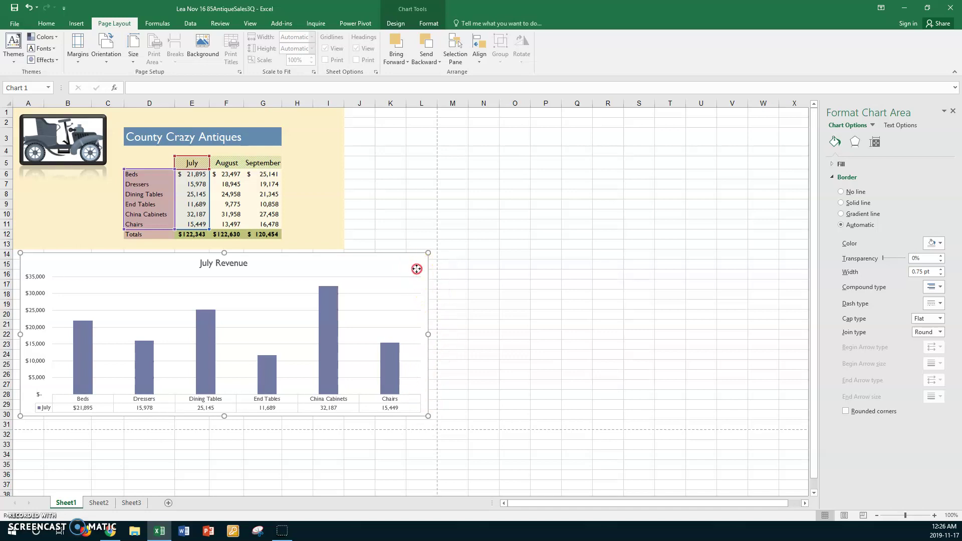
right_click(411, 267)
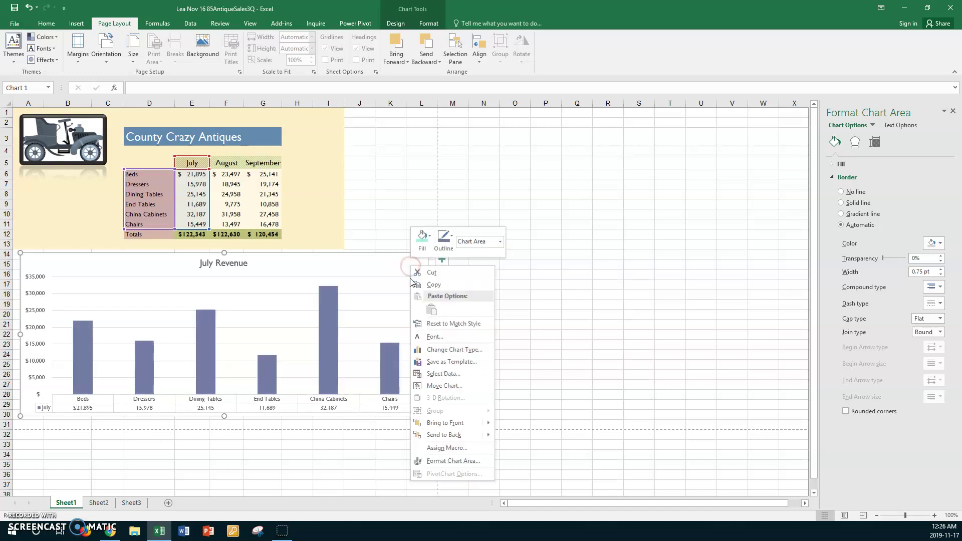
click(430, 374)
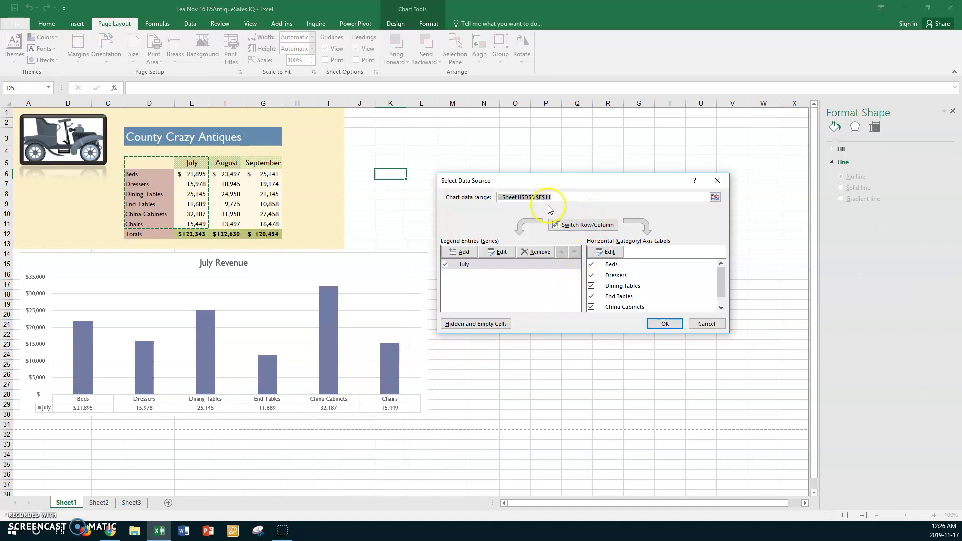
click(576, 198)
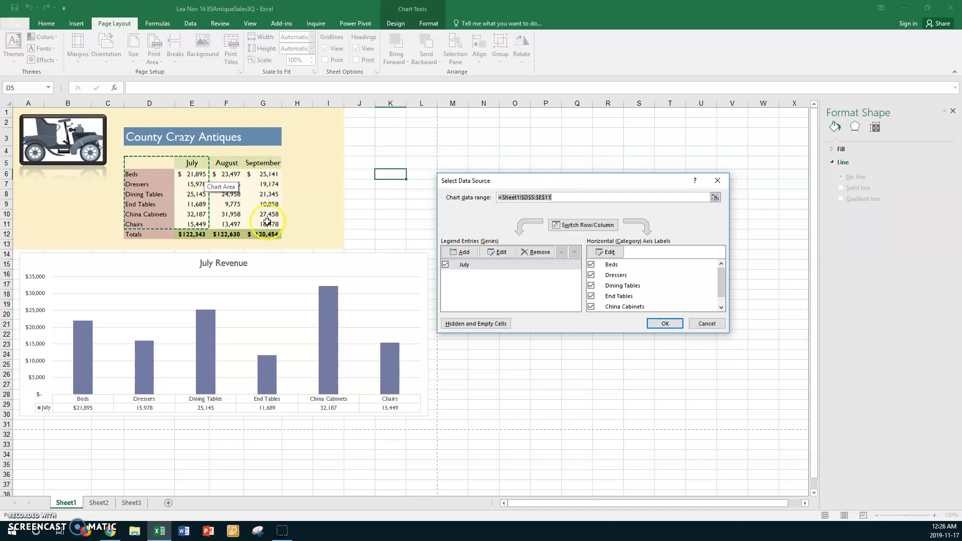
click(542, 195)
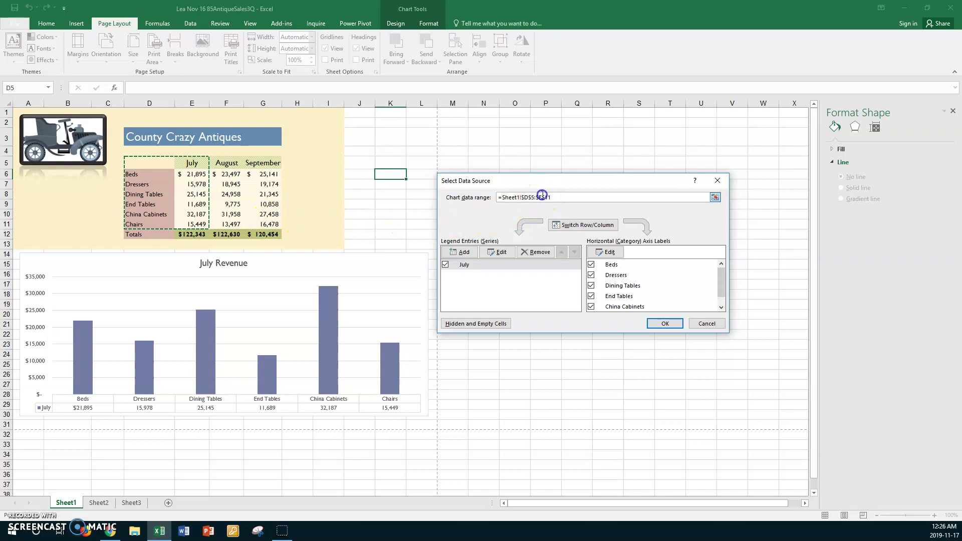
key(BackSpace)
text(g)
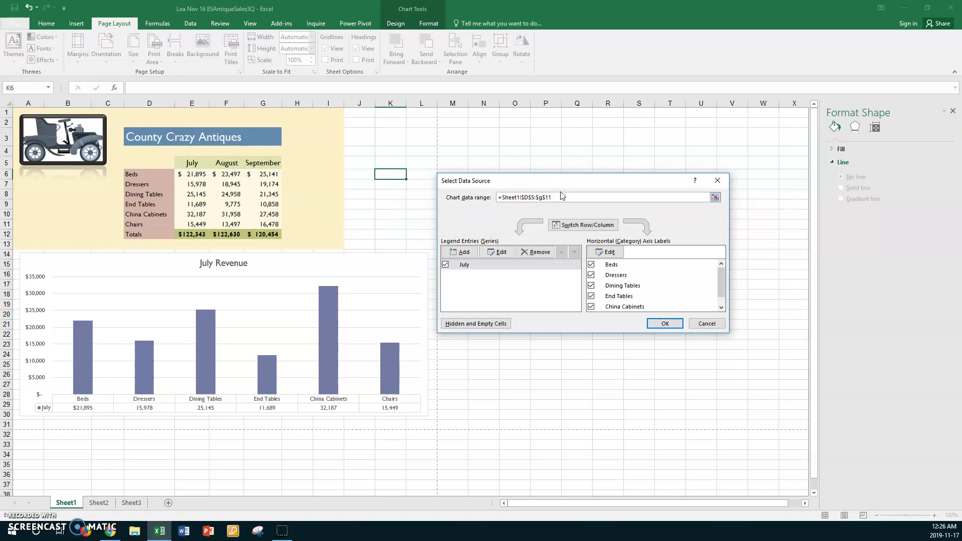
click(532, 206)
click(531, 199)
key(BackSpace)
text(G)
click(559, 198)
click(666, 324)
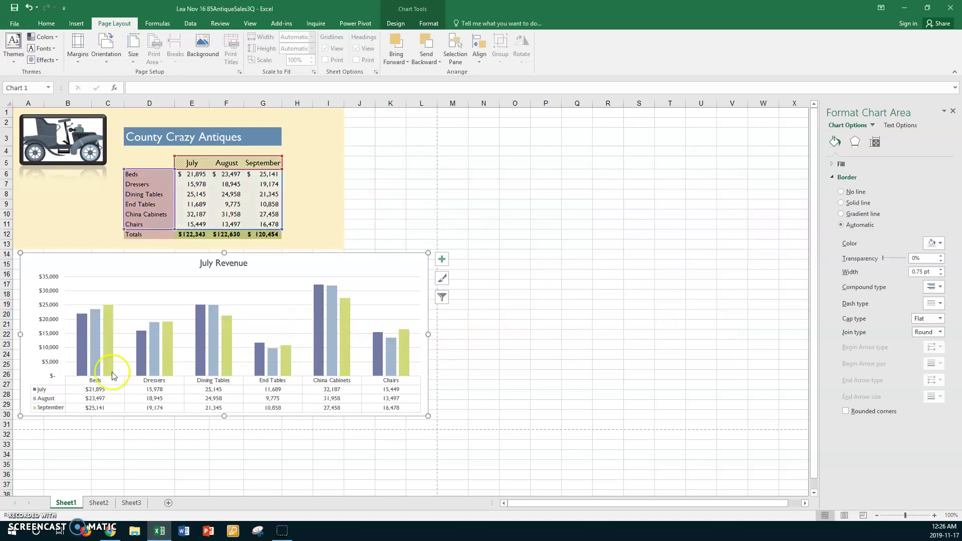
click(56, 408)
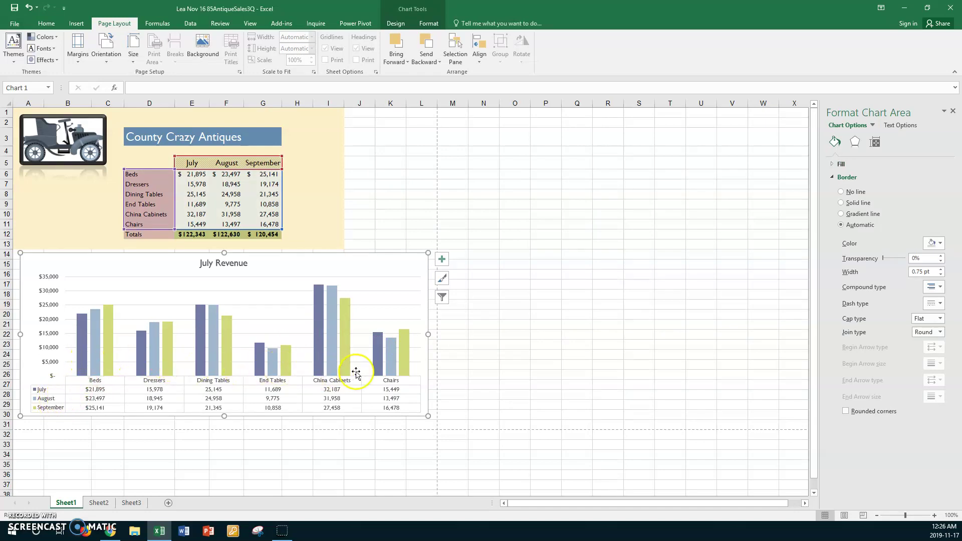
mouse_move(382, 375)
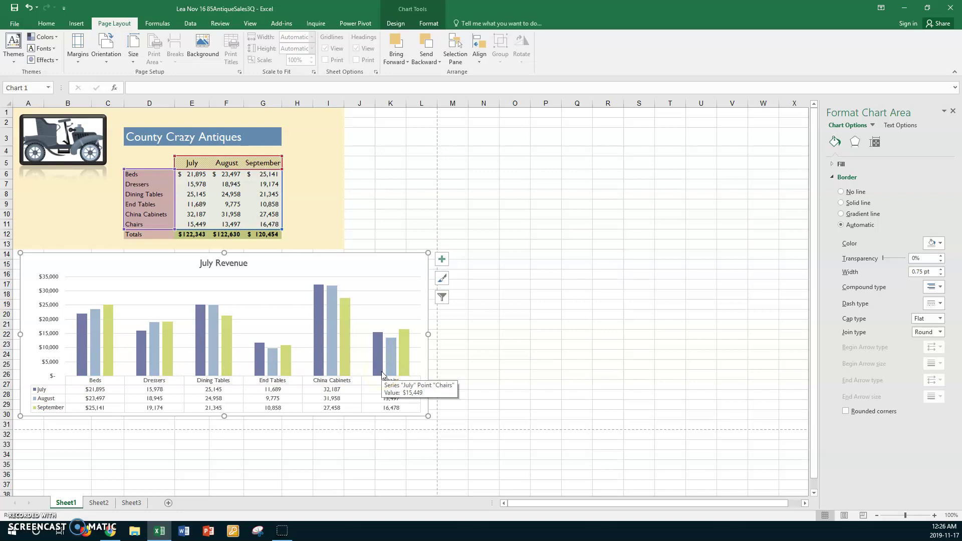
Replace "July" in the chart title with "3rd Quarter" so it reads "3rd Quarter Revenue"
click(215, 264)
drag(215, 264, 199, 262)
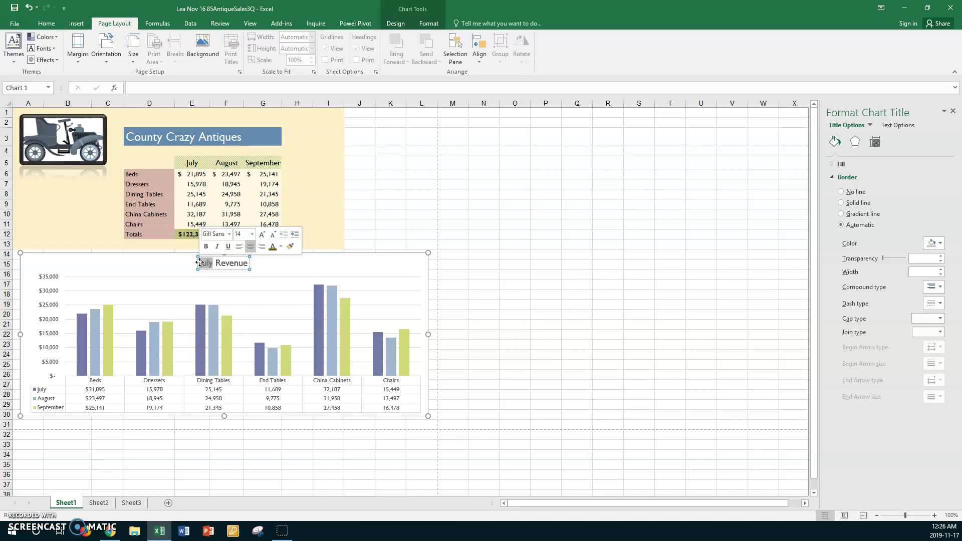
text(3rd)
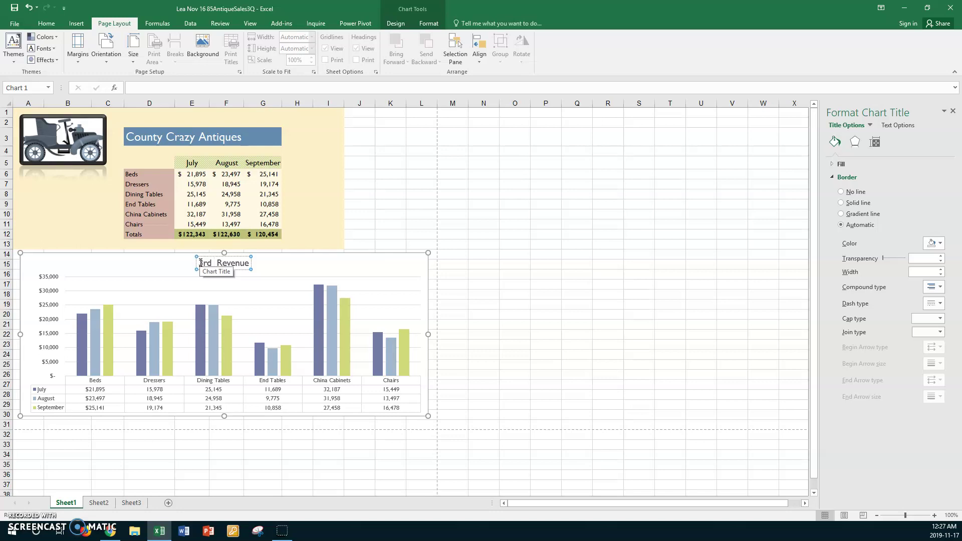
text(Quarter)
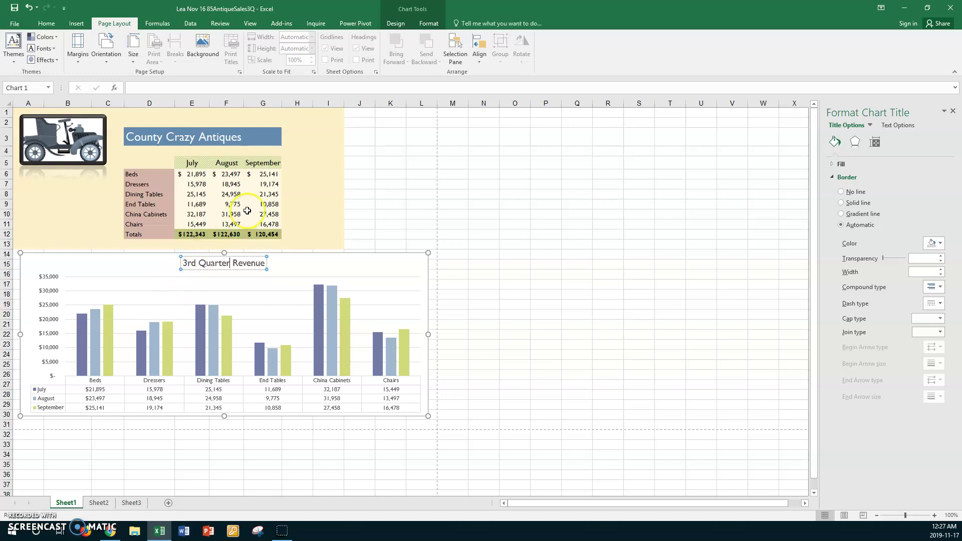
click(282, 260)
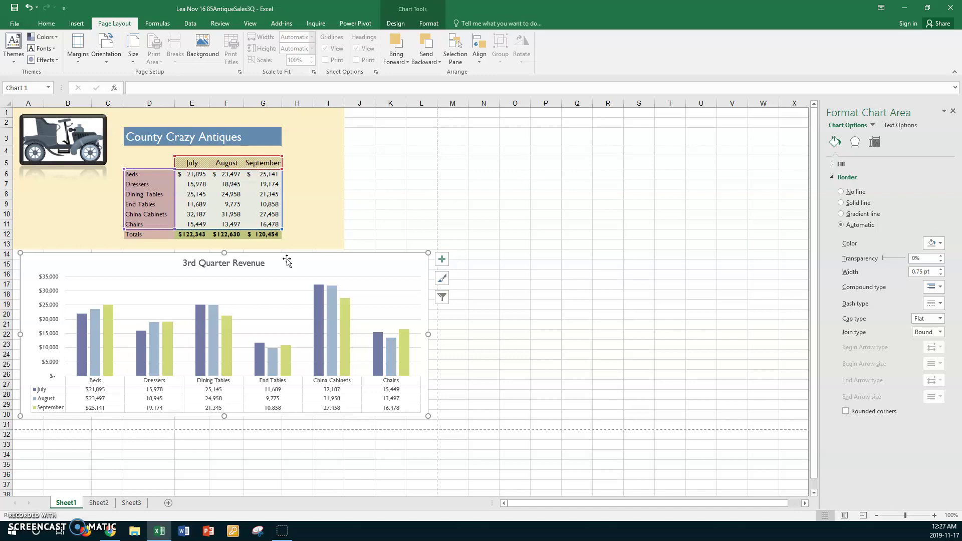
Fill the July columns with the white marble texture
click(84, 346)
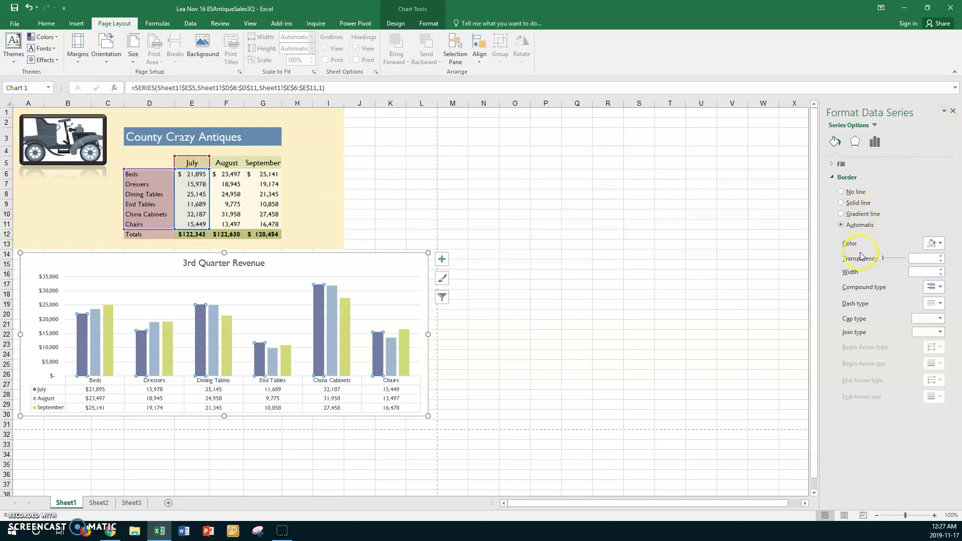
click(836, 165)
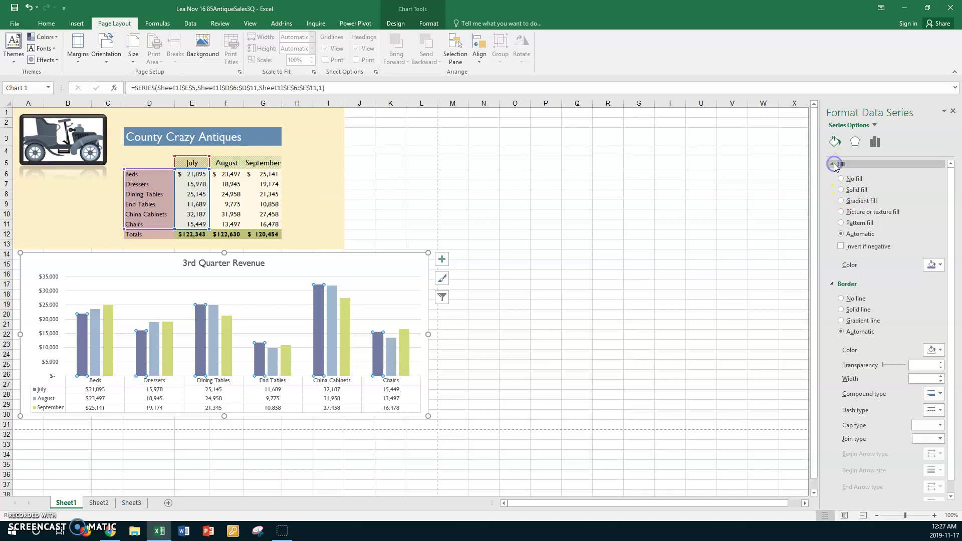
click(841, 212)
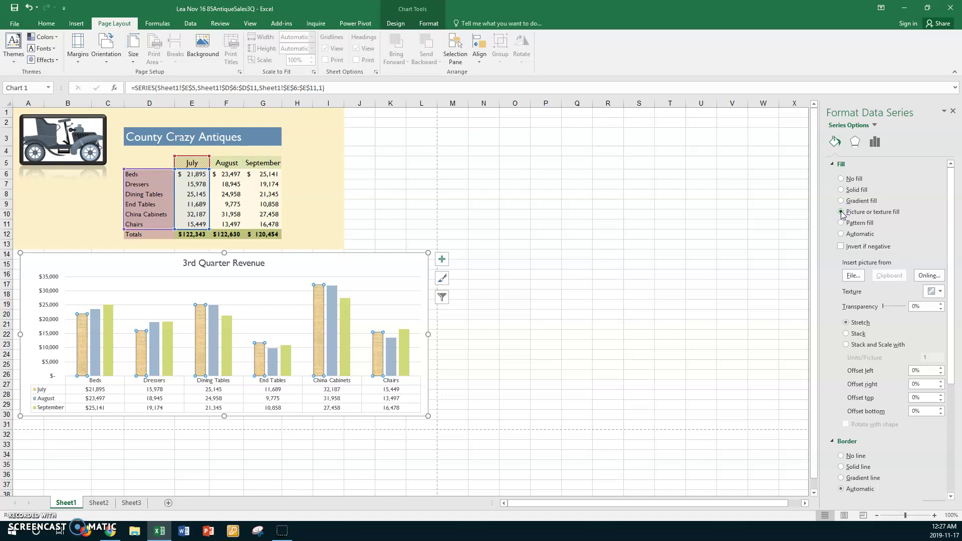
click(884, 277)
click(936, 293)
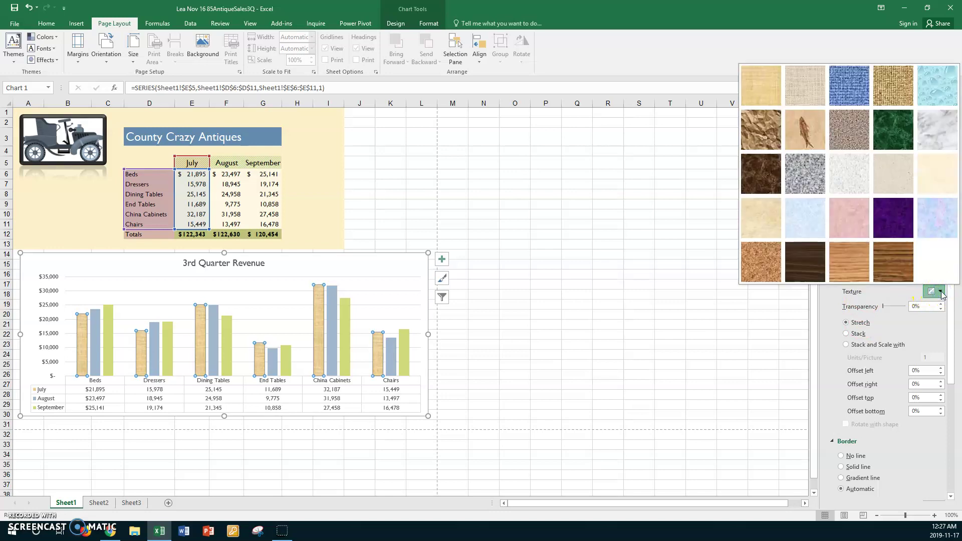
click(926, 140)
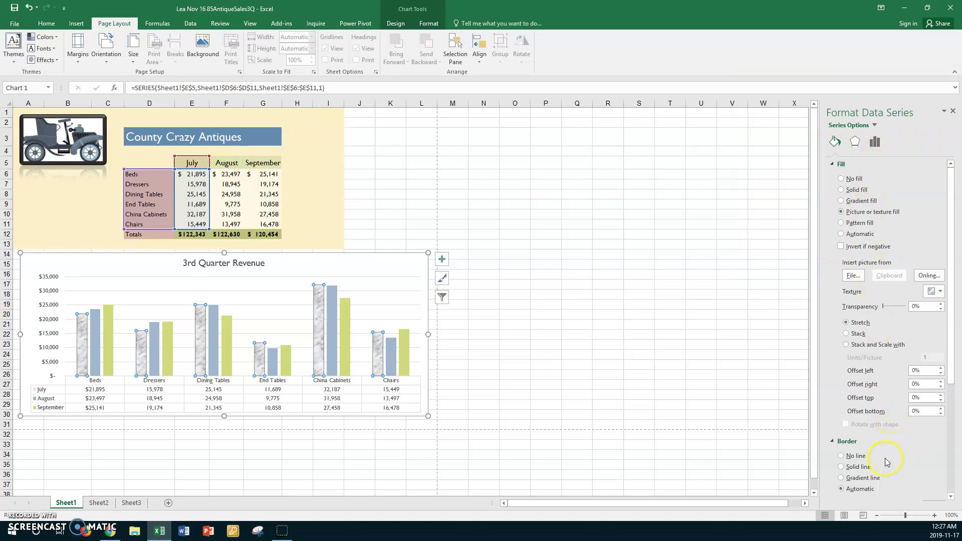
Give the July columns a solid red border 1.5 pt wide
click(842, 468)
drag(952, 371, 952, 427)
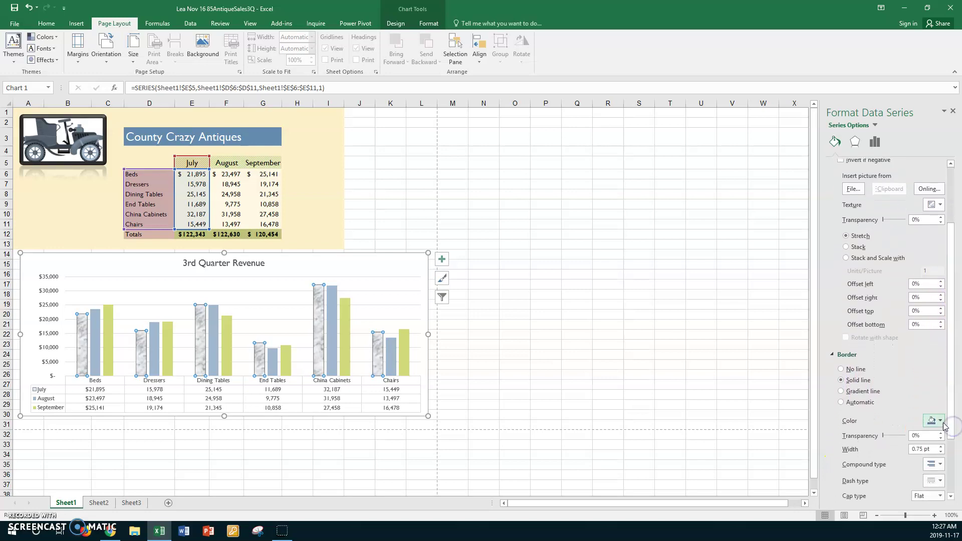
click(941, 421)
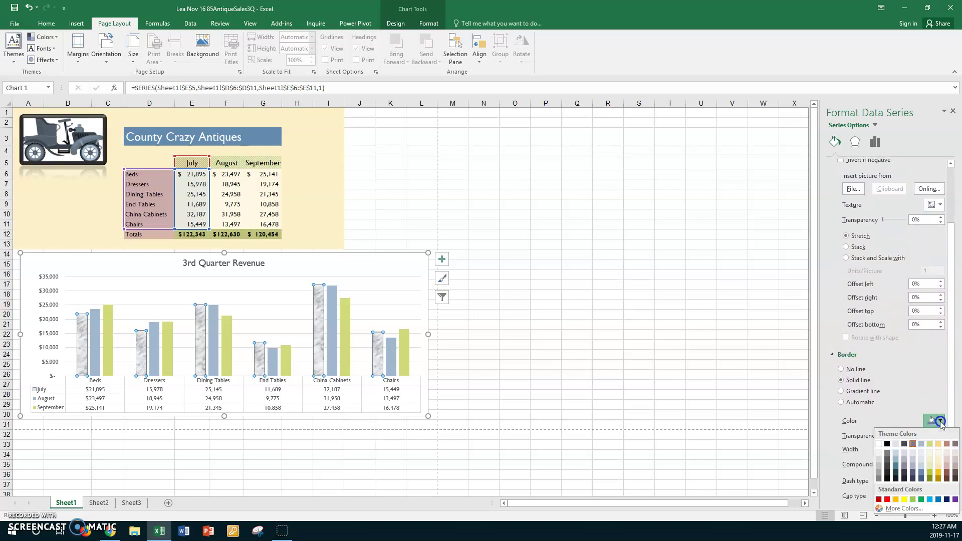
click(887, 500)
click(942, 447)
click(941, 447)
click(942, 447)
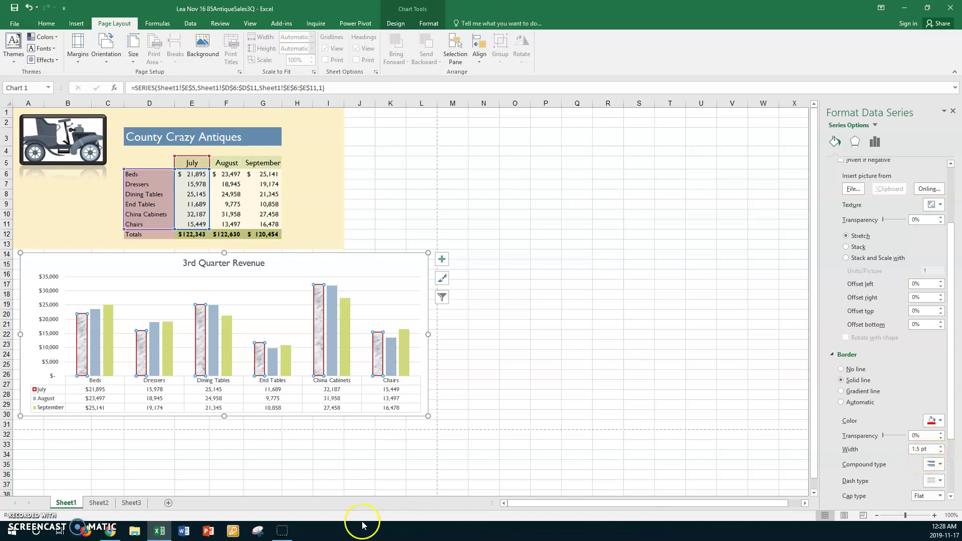
Apply a gradient fill to the August columns, with the first stop red and the middle stop yellow
click(94, 360)
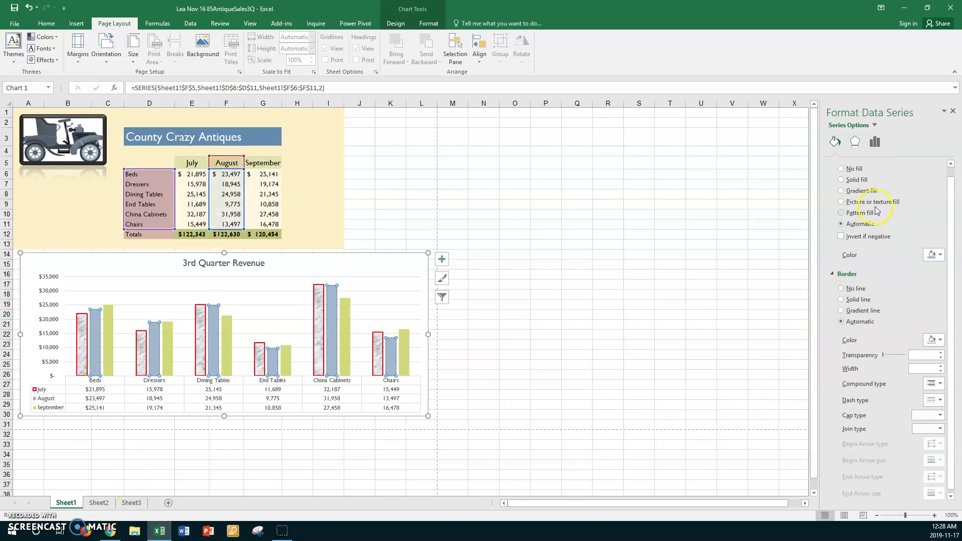
click(842, 191)
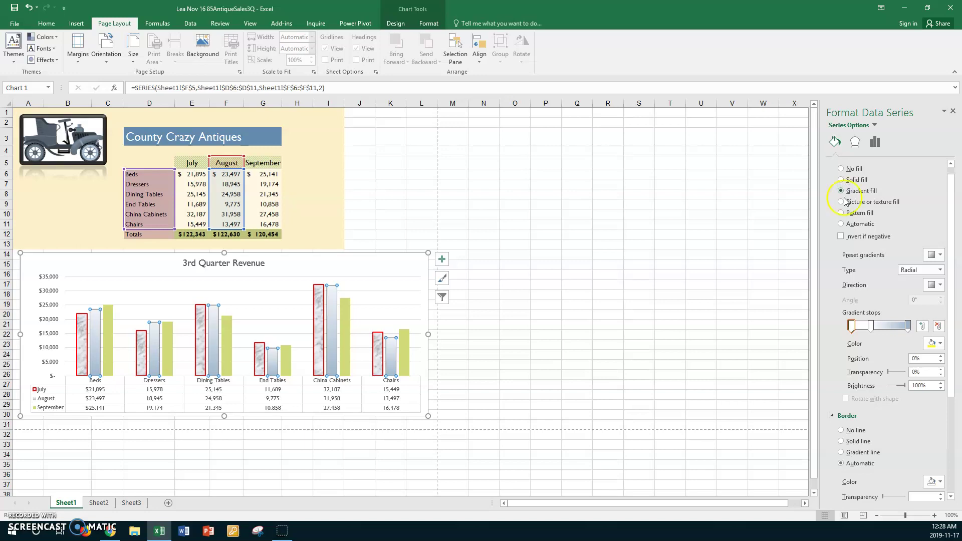
click(851, 327)
click(938, 341)
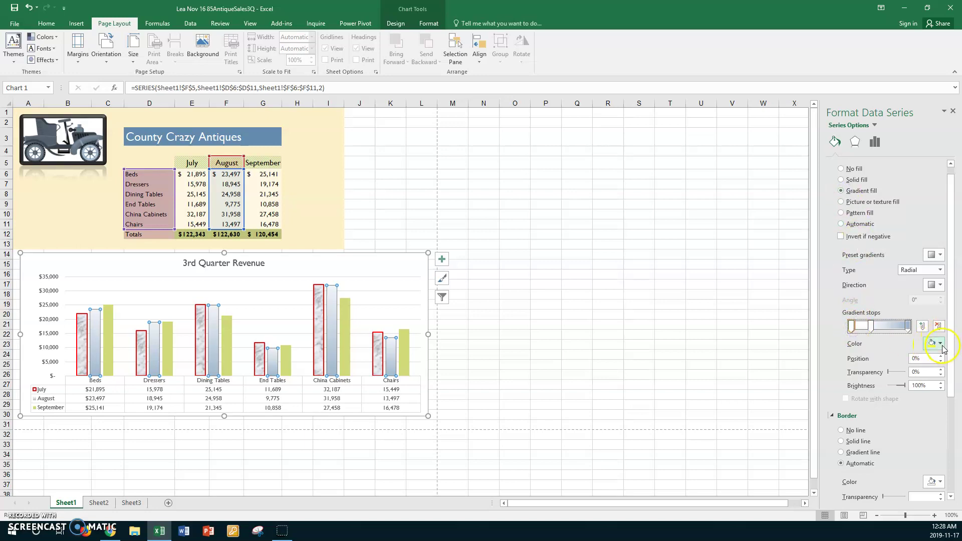
click(935, 343)
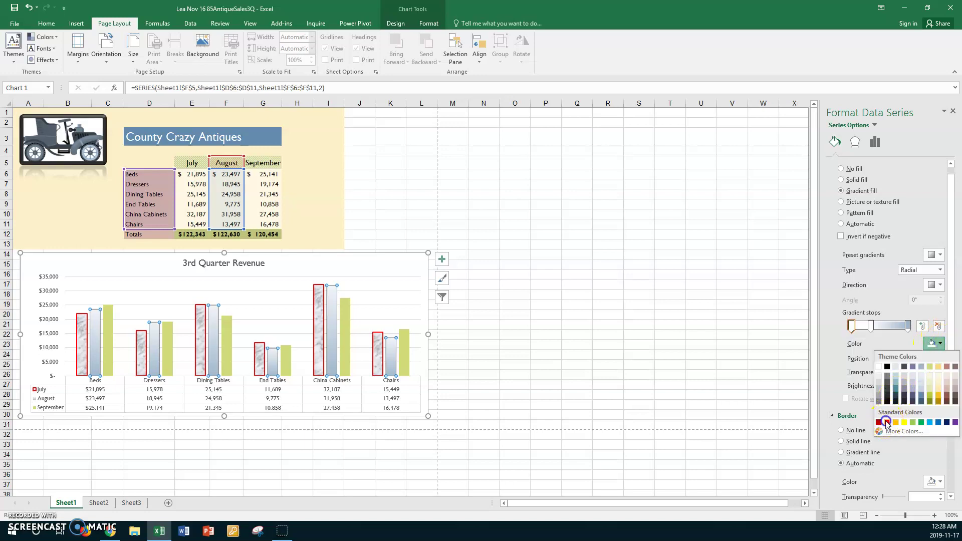
click(887, 423)
click(872, 327)
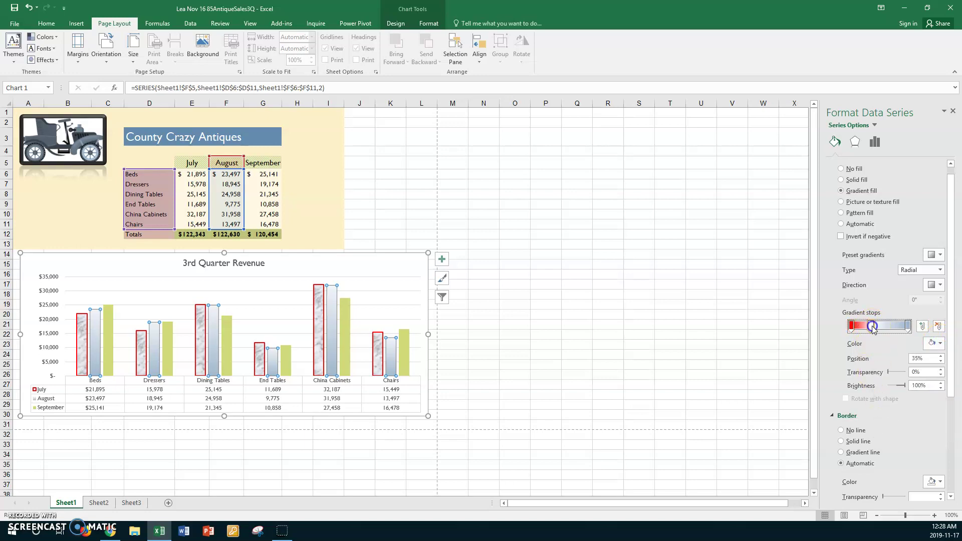
click(941, 345)
click(904, 422)
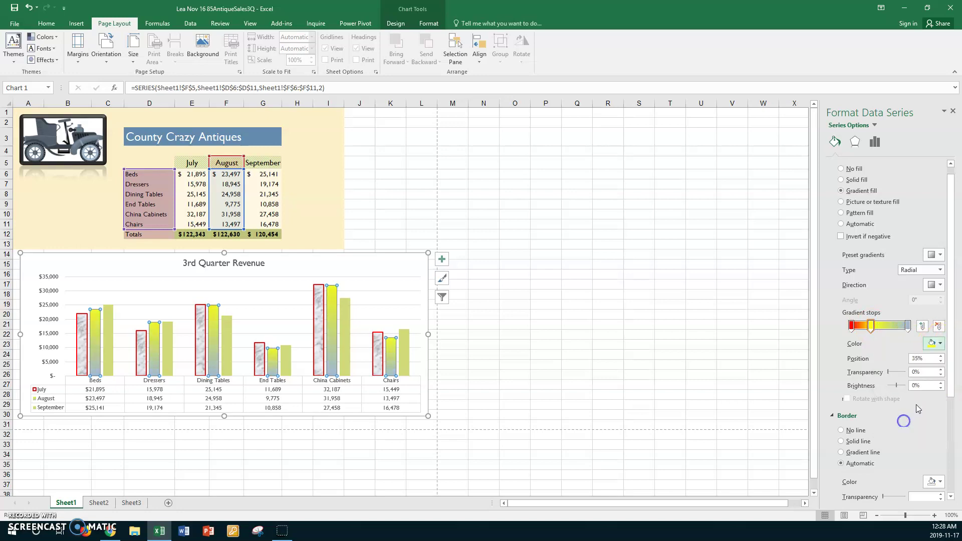
Move the August gradient's yellow stop to 52% and set the gradient type to Linear
click(908, 327)
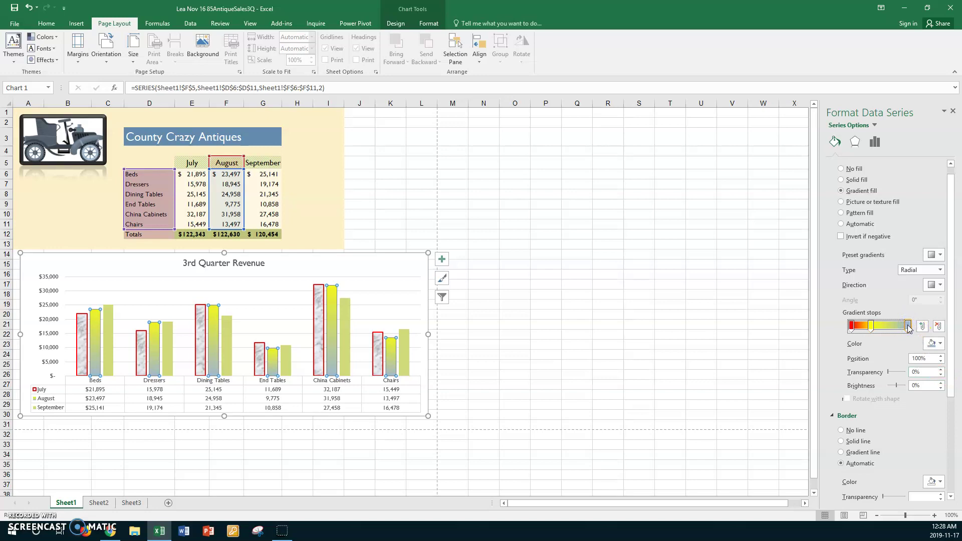
click(872, 327)
drag(883, 328, 881, 327)
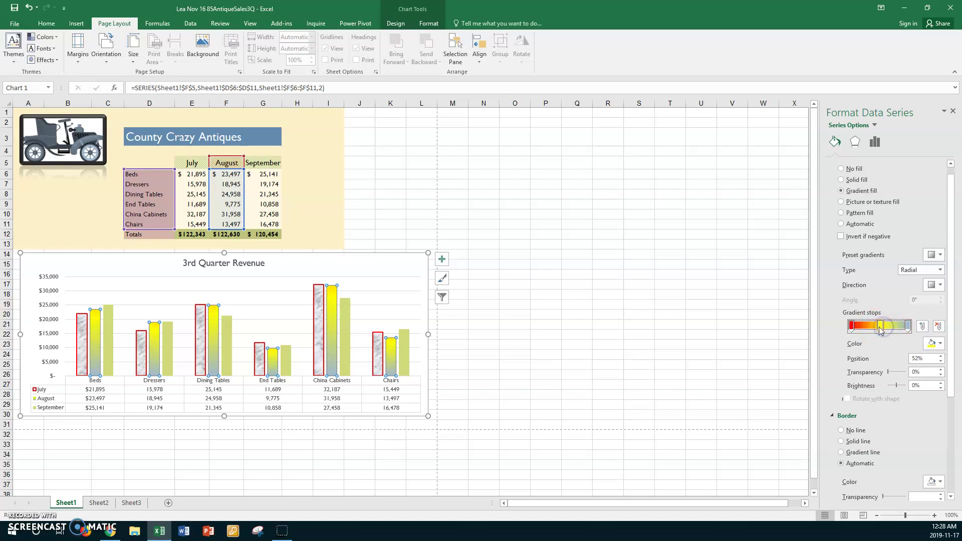
click(941, 271)
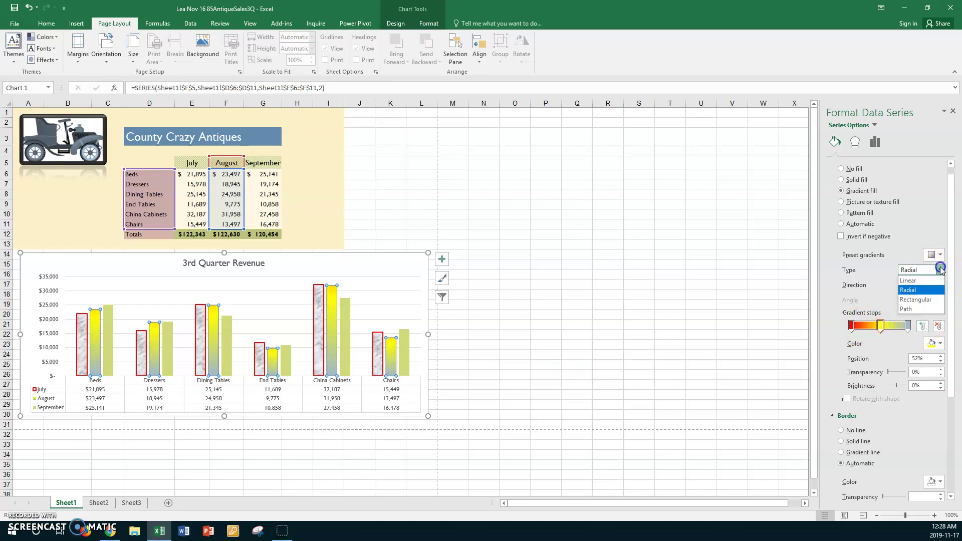
click(917, 280)
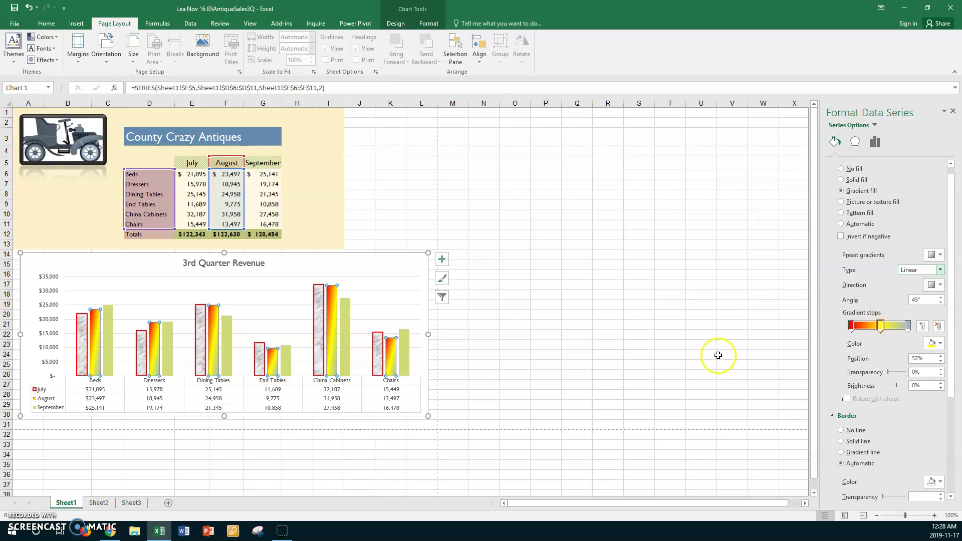
Apply a gradient fill to the September columns and remove the yellow middle stop
click(171, 350)
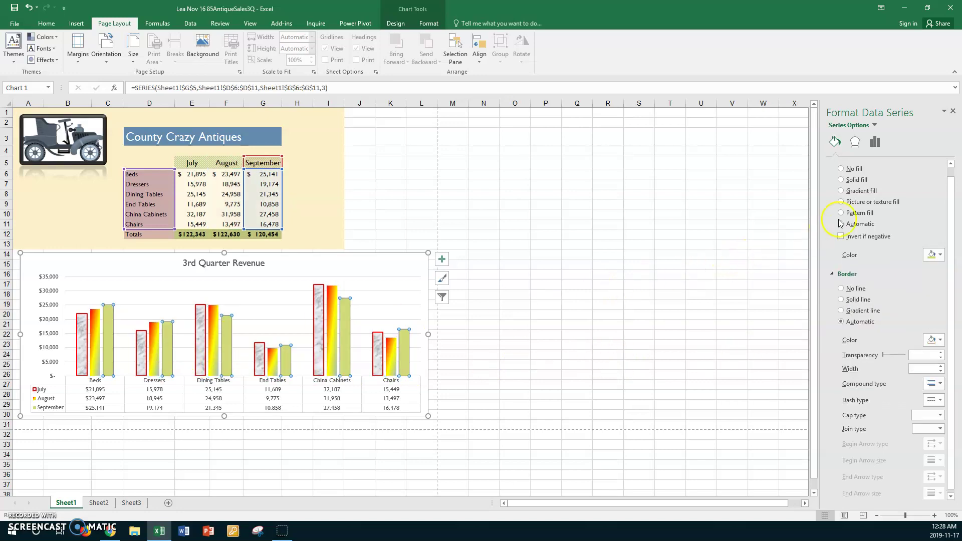
click(854, 193)
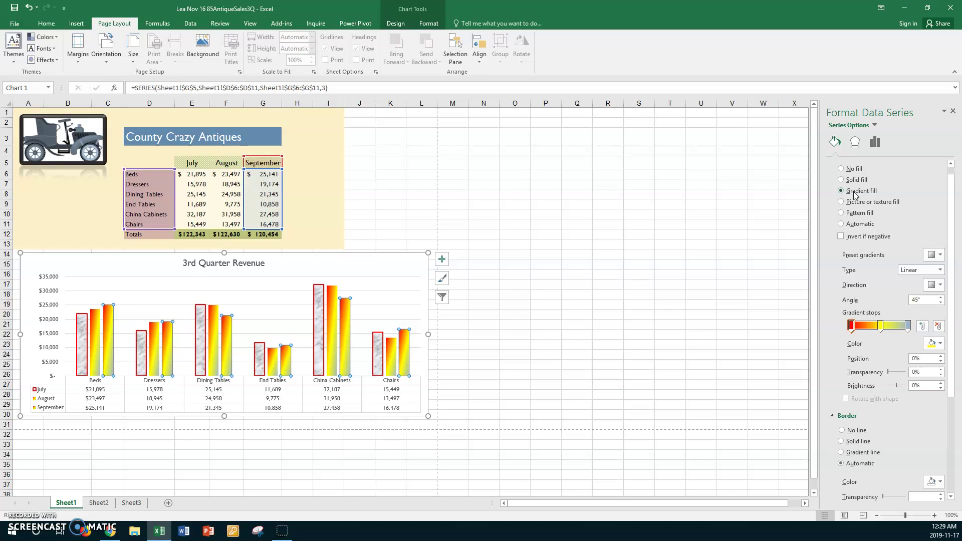
click(881, 327)
click(938, 327)
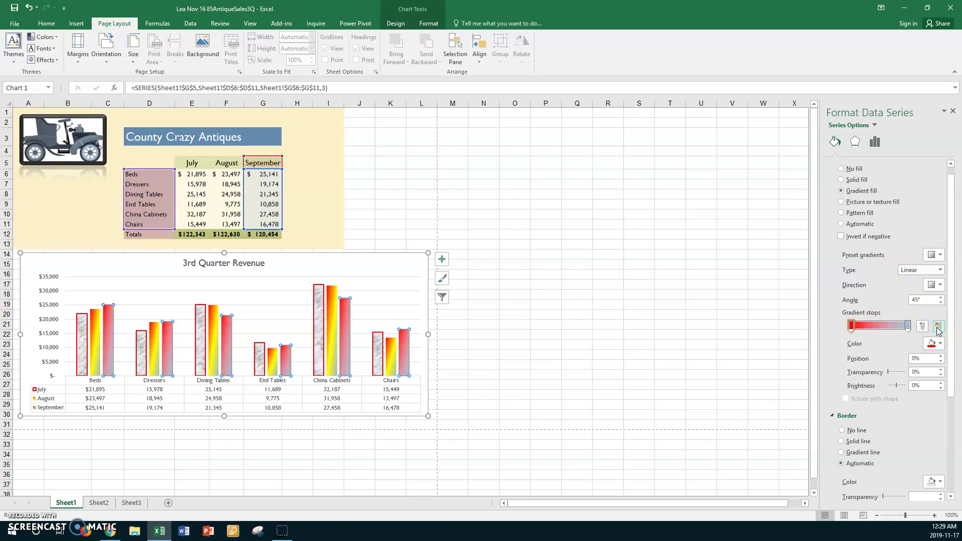
Set the September gradient's direction to a 0° left-to-right blend and its first stop to green
click(940, 287)
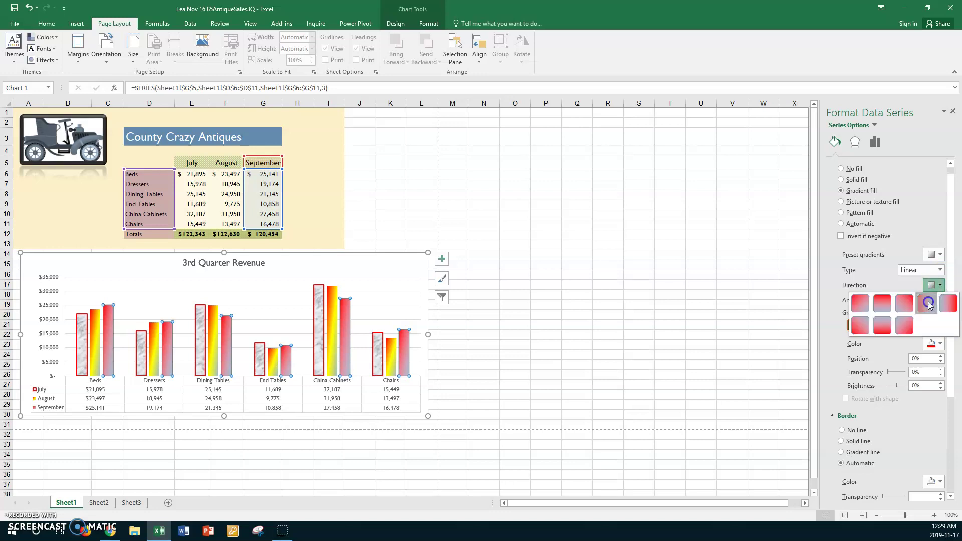
click(929, 304)
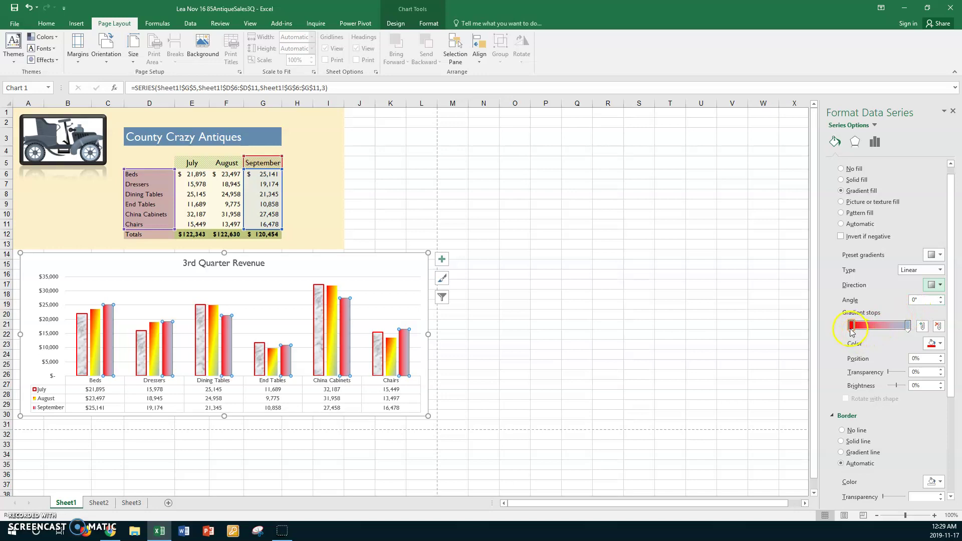
click(944, 344)
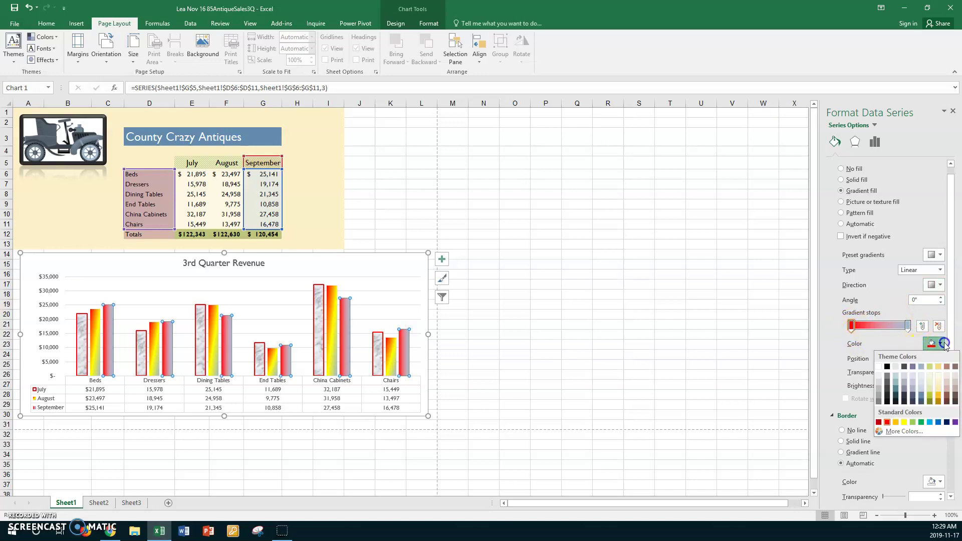
click(921, 422)
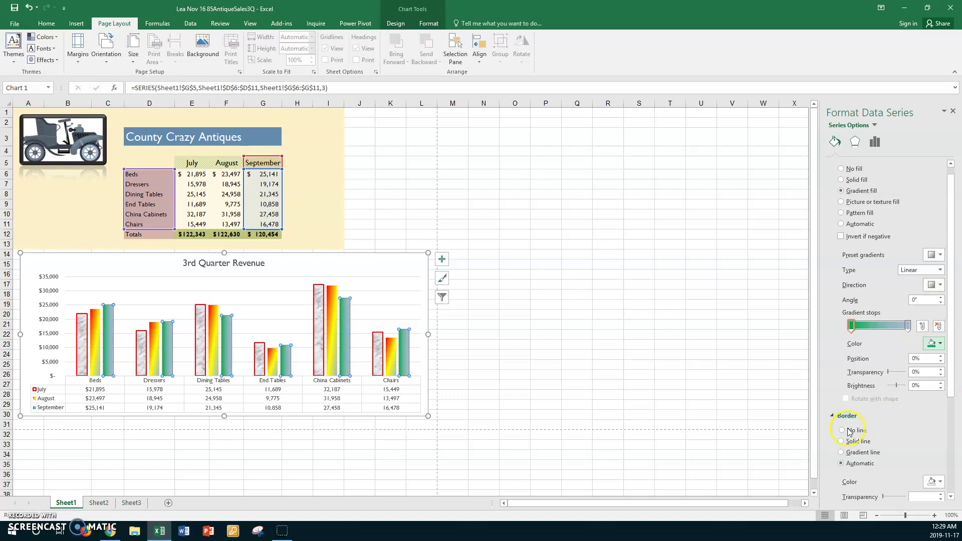
click(396, 225)
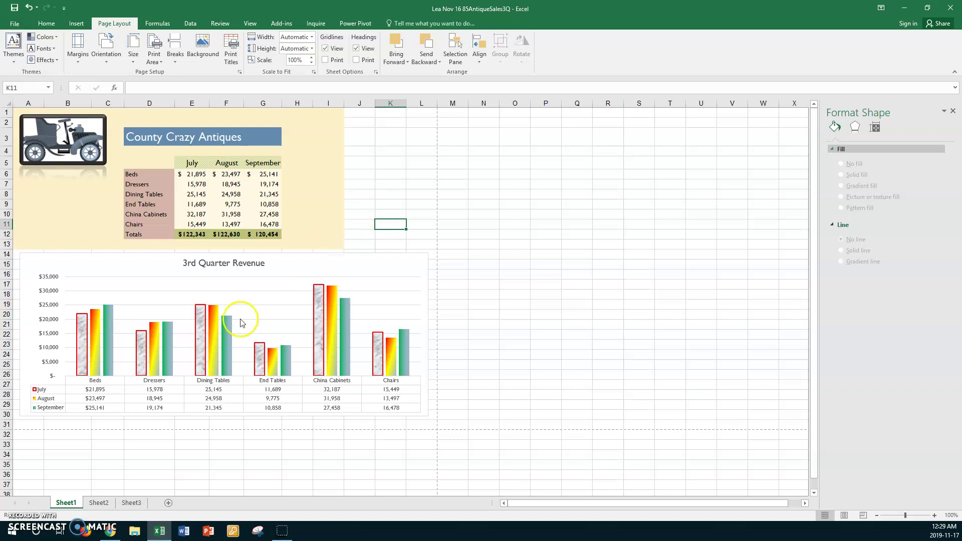
Spread the columns within each category apart by setting the series overlap to -60%
click(216, 330)
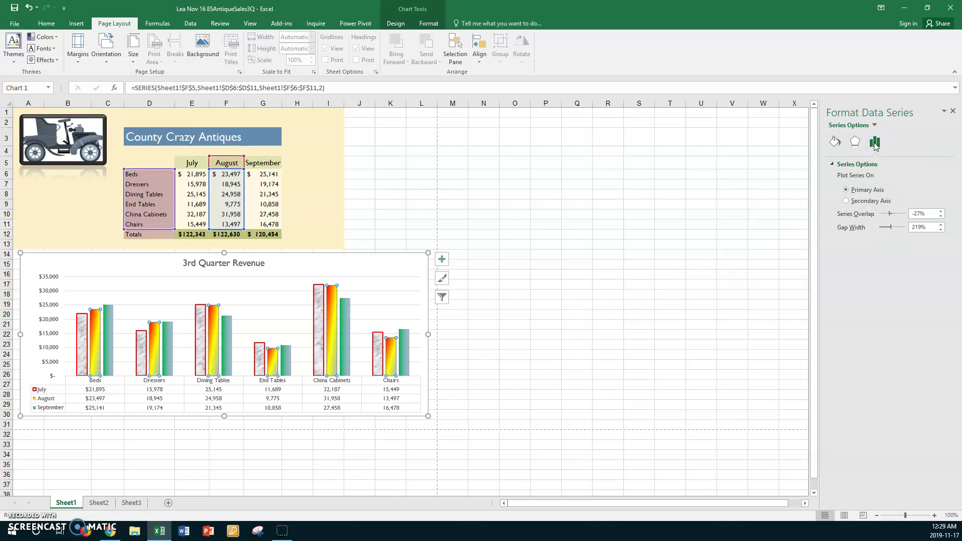
click(908, 224)
drag(892, 214, 897, 215)
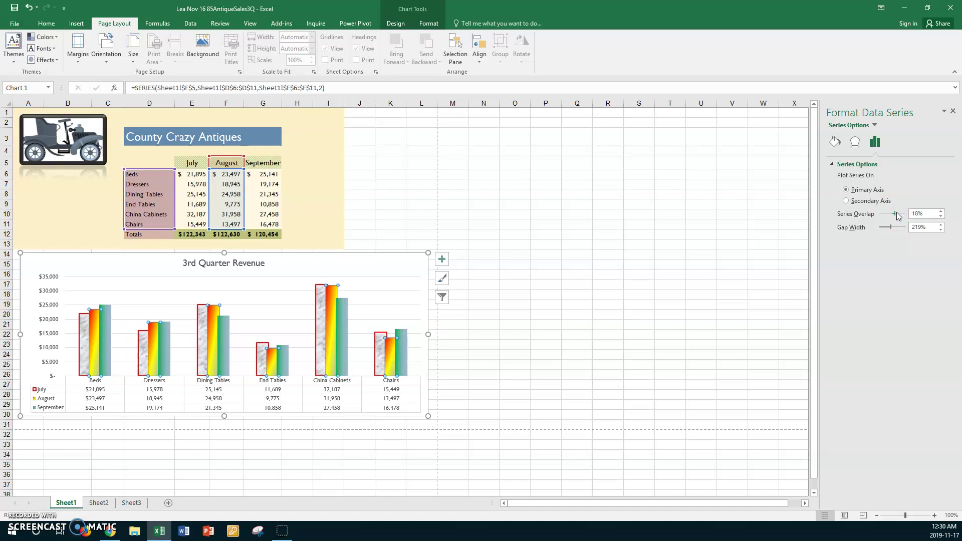
drag(897, 216, 887, 216)
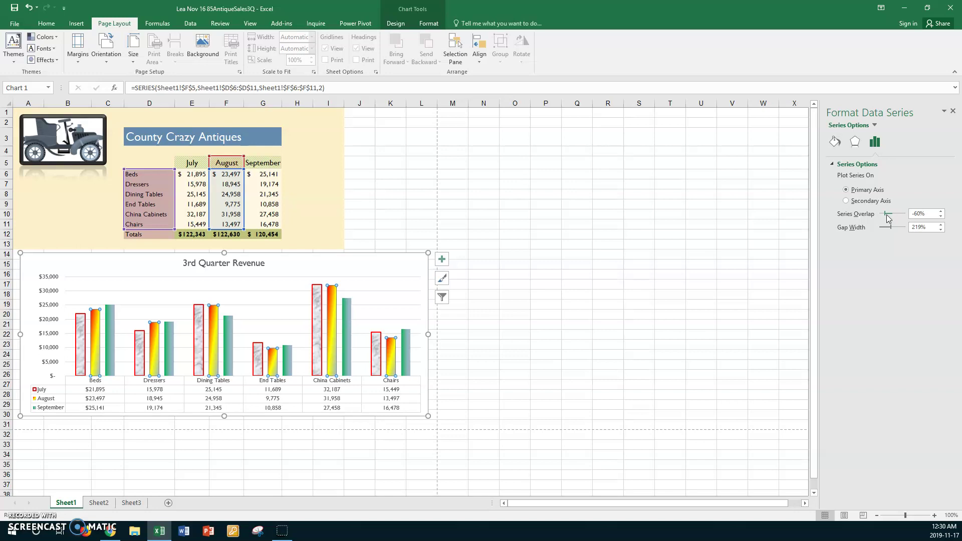
Bring the columns within each category closer together by setting the series overlap to -24%
drag(888, 216, 894, 216)
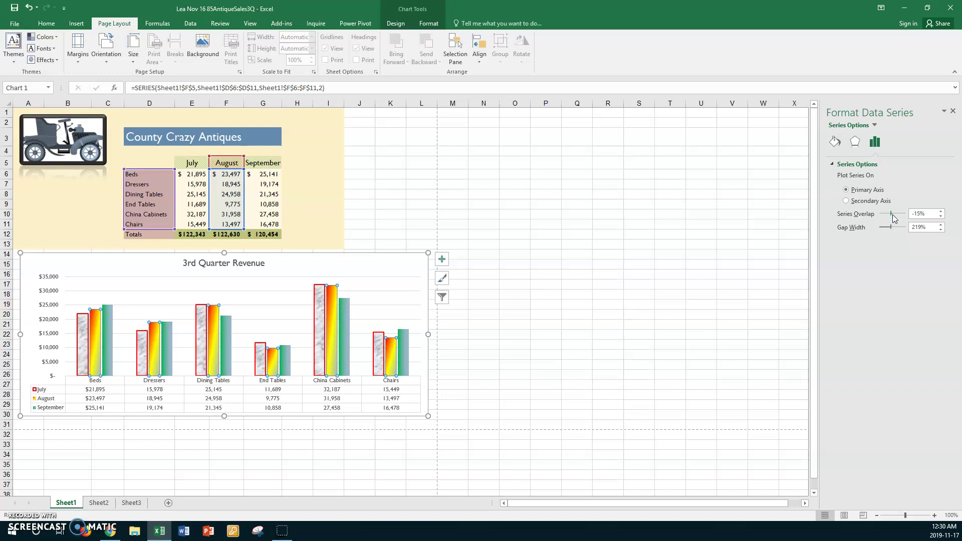
drag(893, 217, 892, 218)
click(942, 217)
click(942, 217)
click(943, 207)
click(942, 212)
click(942, 212)
click(942, 212)
click(942, 212)
click(943, 212)
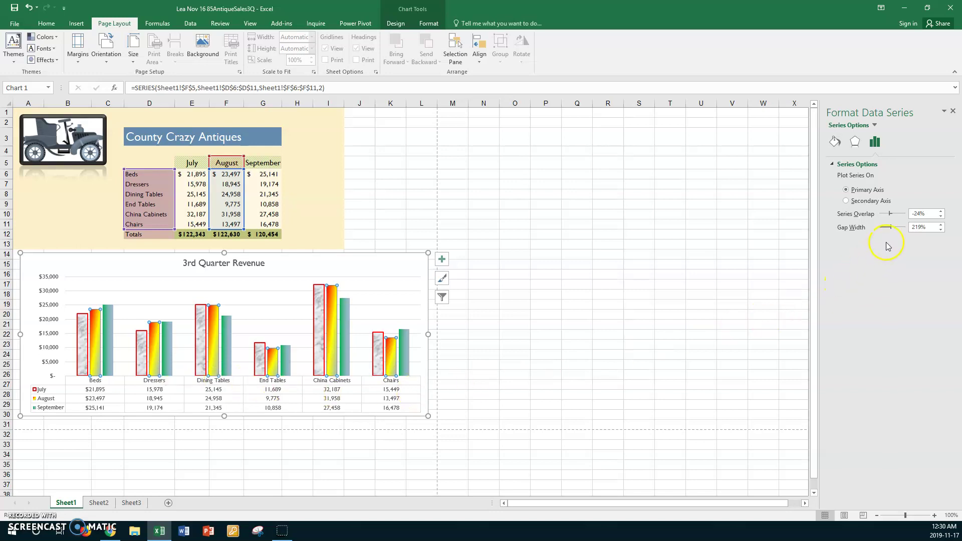
Widen the columns by setting the series gap width to 75%
drag(895, 229, 886, 229)
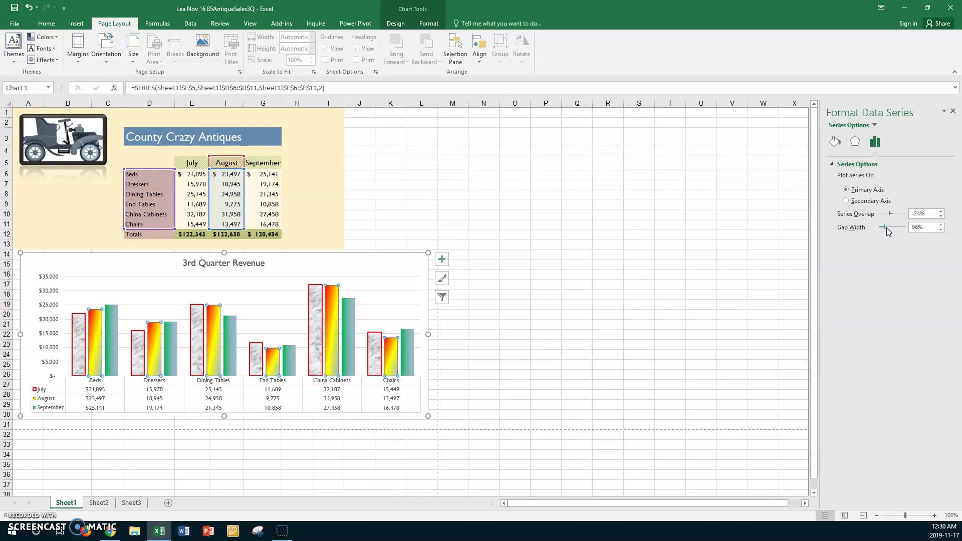
click(933, 231)
double_click(919, 228)
text(75)
click(931, 213)
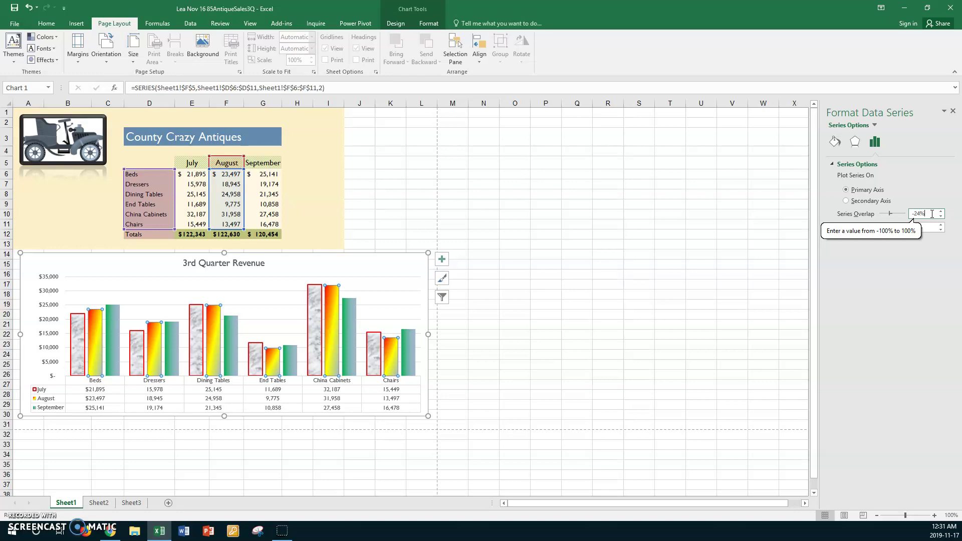
click(930, 215)
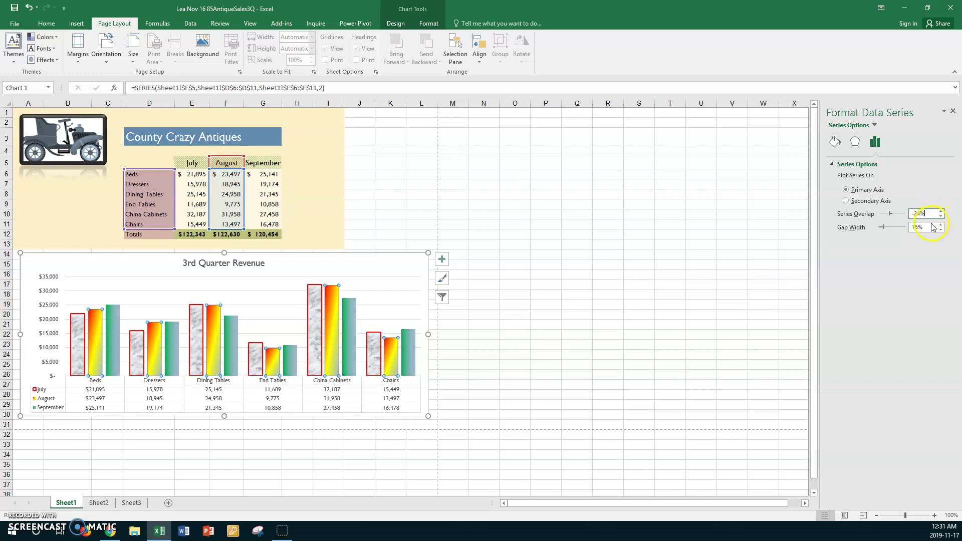
Set the series overlap to -27% and the gap width to 147%
click(892, 214)
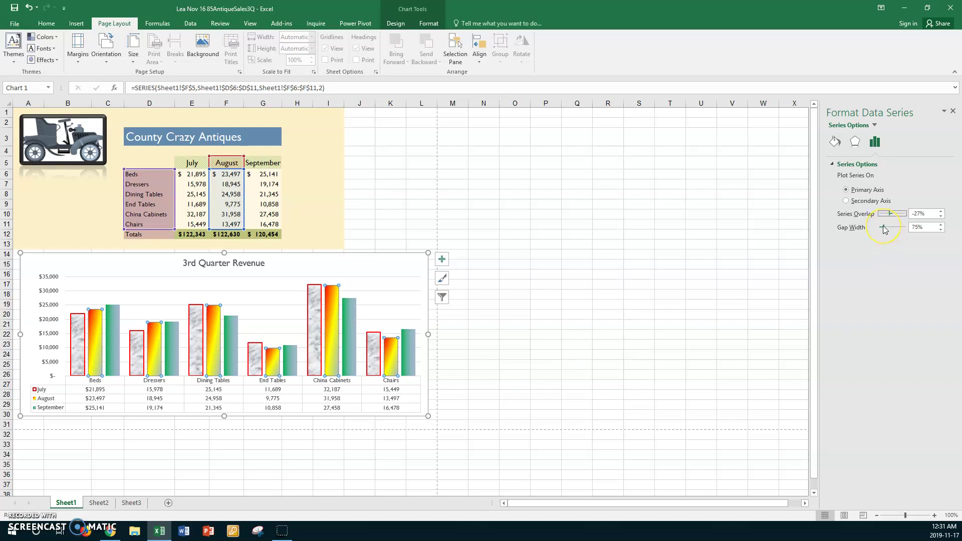
drag(884, 229, 890, 229)
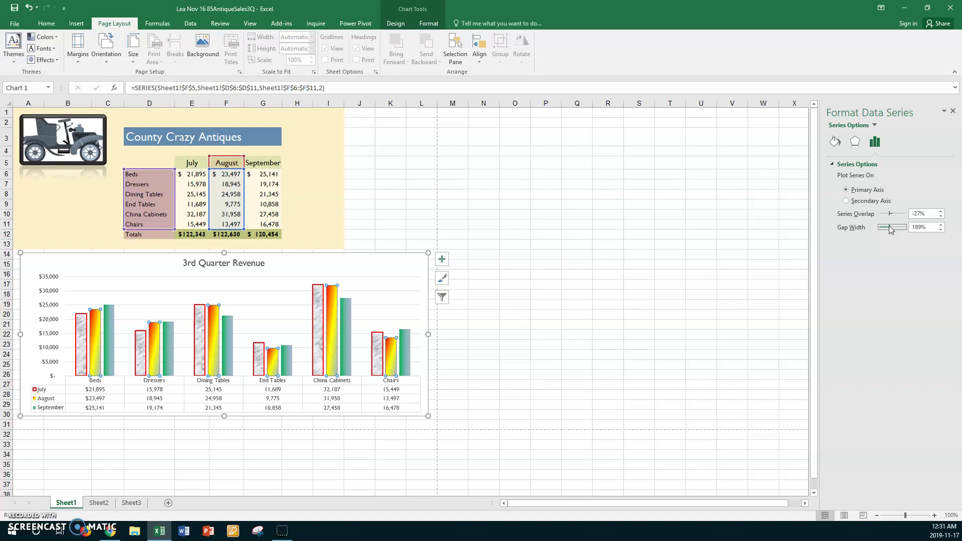
drag(889, 229, 897, 229)
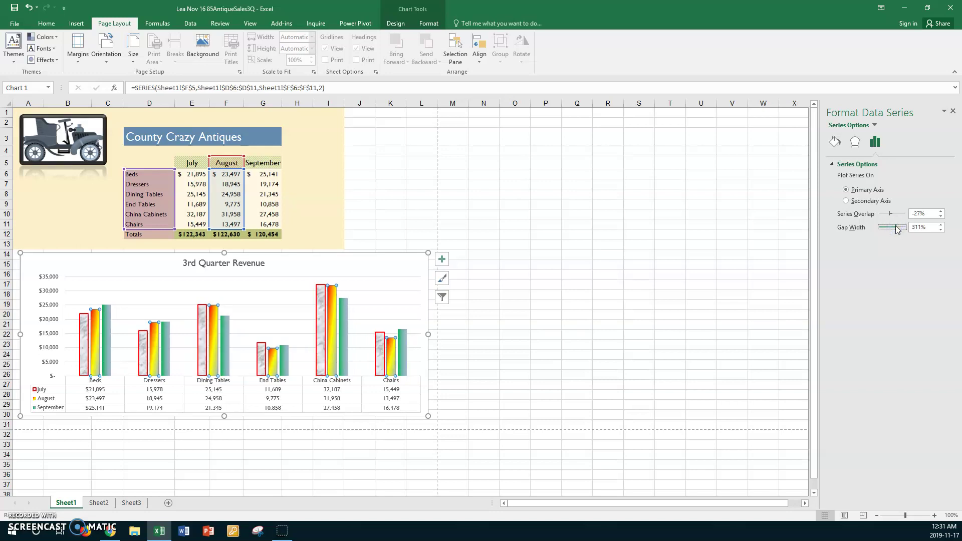
drag(897, 230, 898, 232)
click(897, 231)
drag(893, 231, 887, 232)
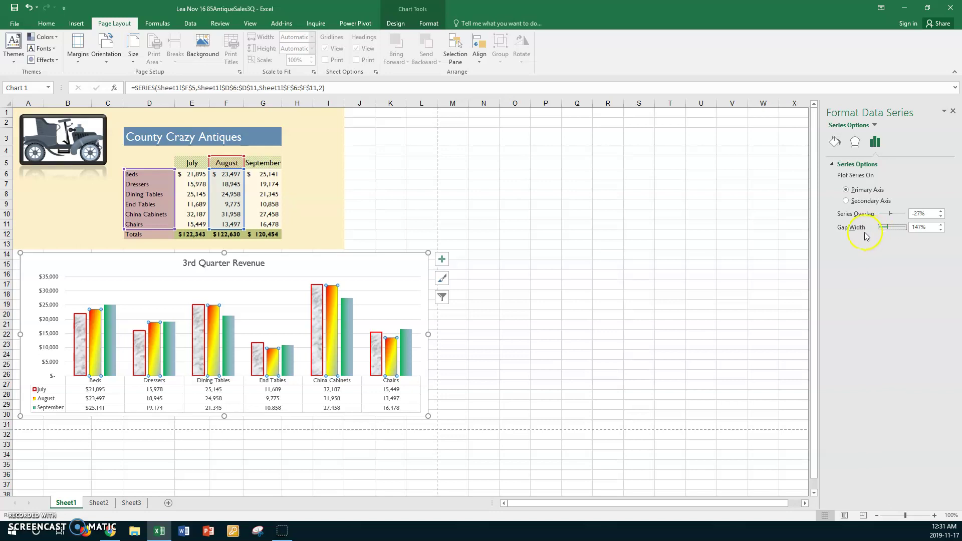
Exclude the End Tables and Chairs categories from the chart's data source
click(409, 267)
click(410, 264)
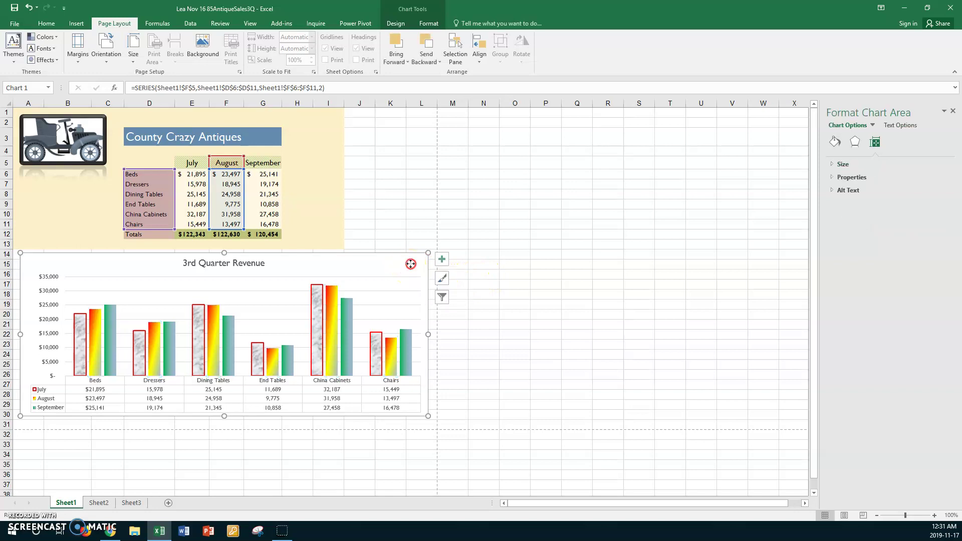
right_click(411, 265)
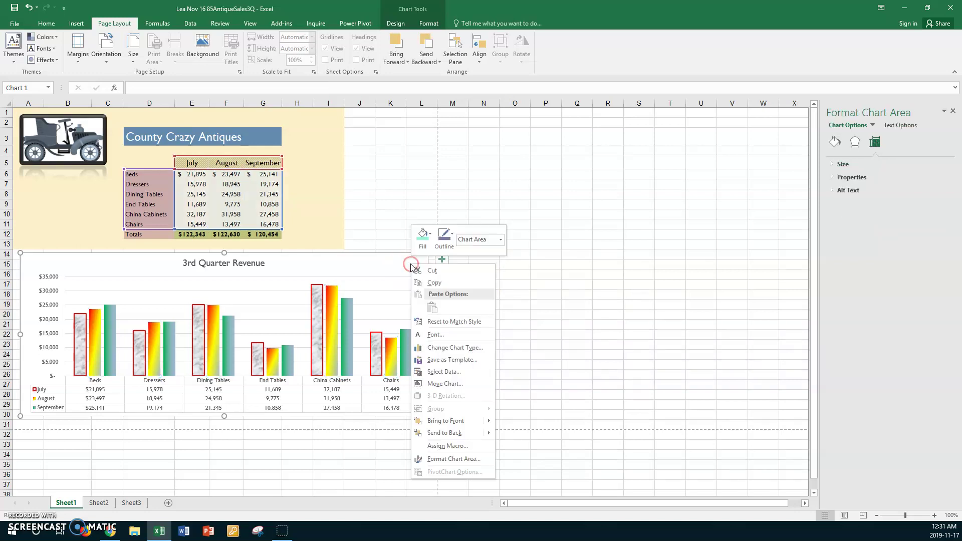
click(446, 371)
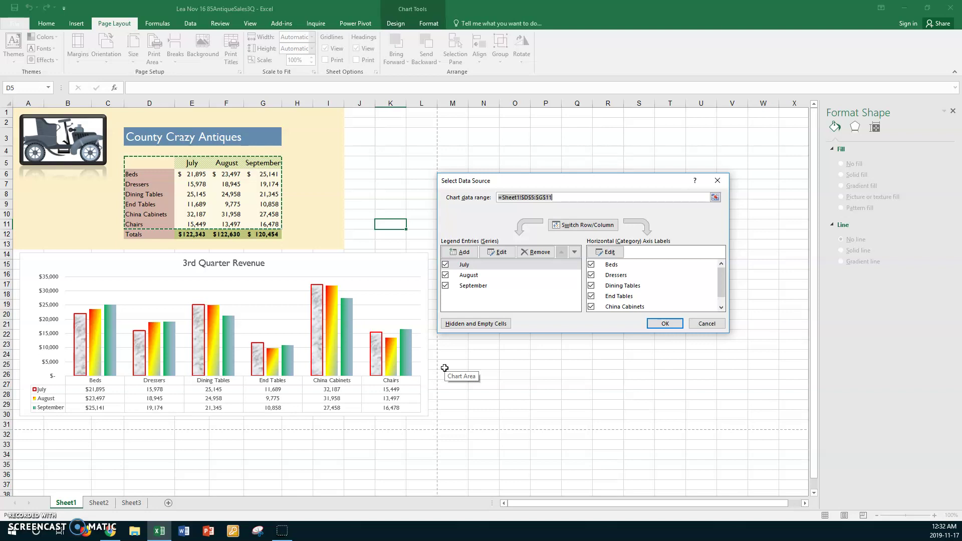
click(592, 296)
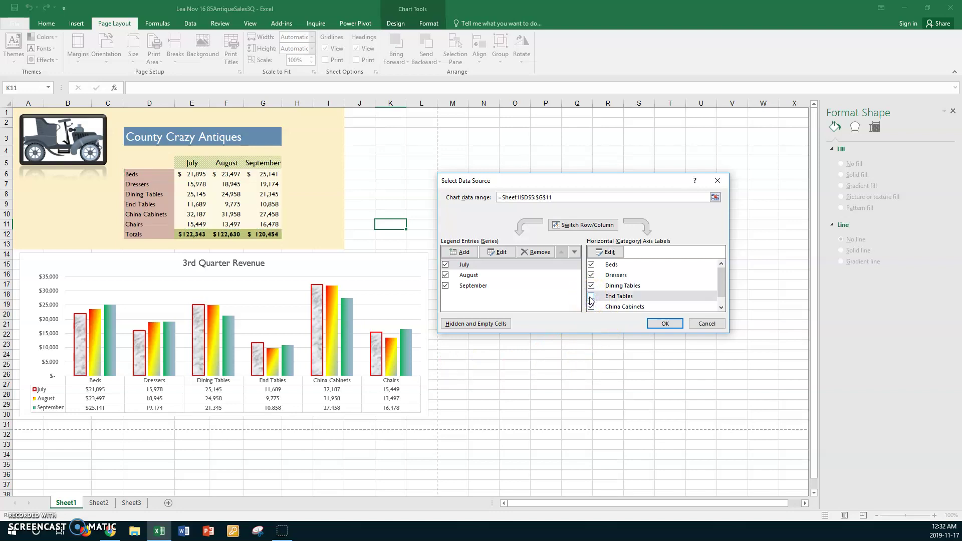
click(721, 308)
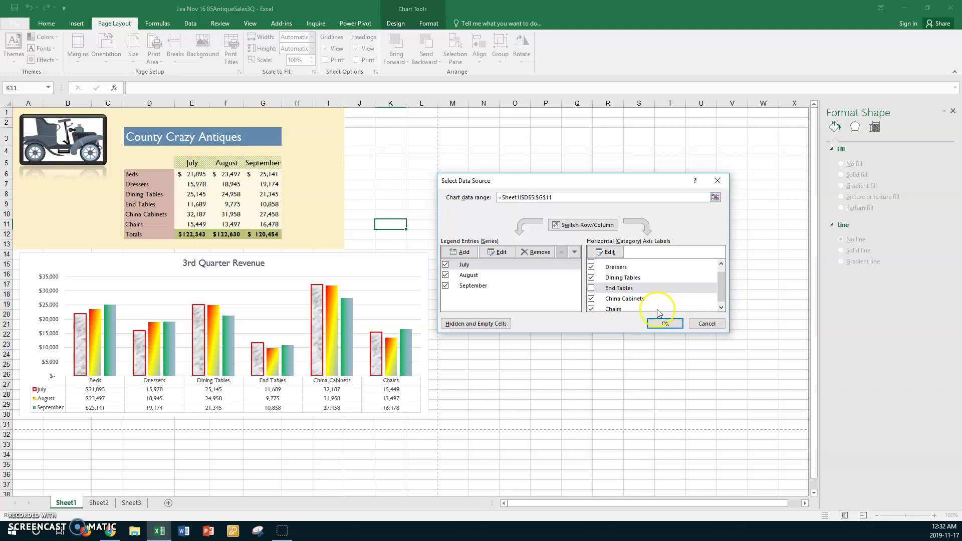
click(591, 310)
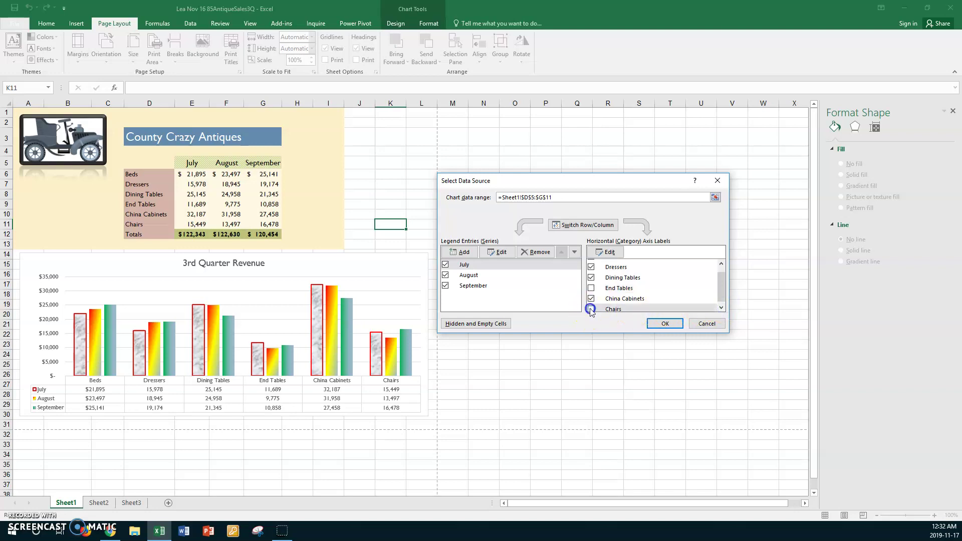
click(664, 324)
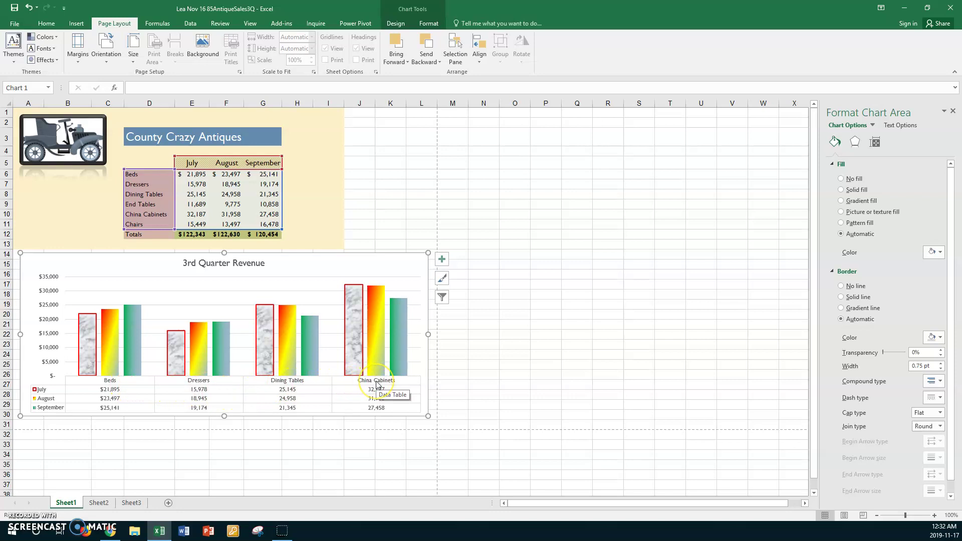
Include the End Tables and Chairs categories in the chart's data source again
right_click(419, 268)
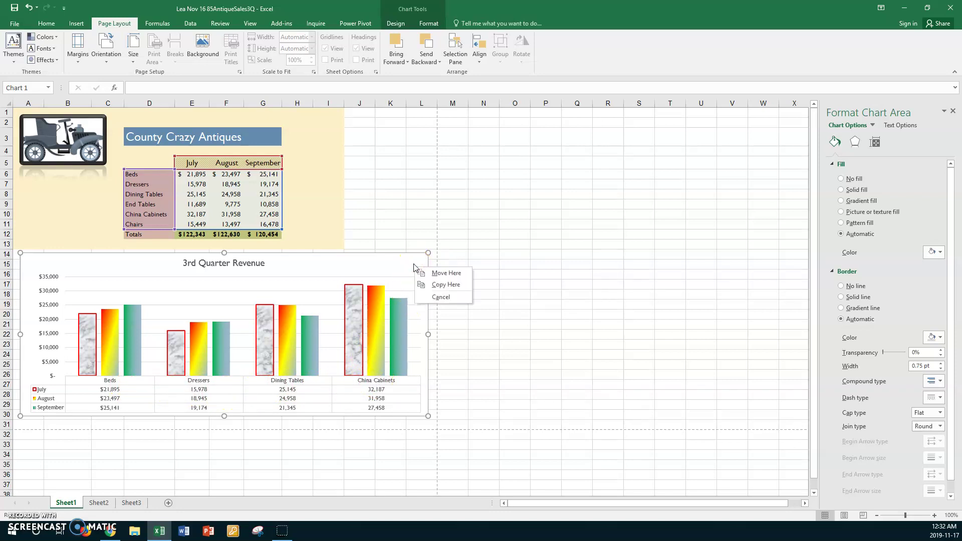
right_click(415, 266)
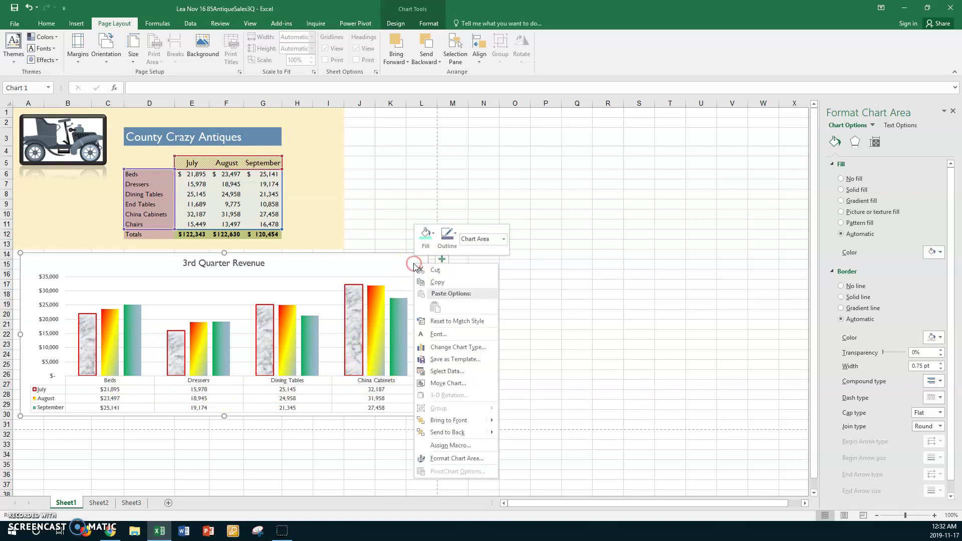
click(452, 371)
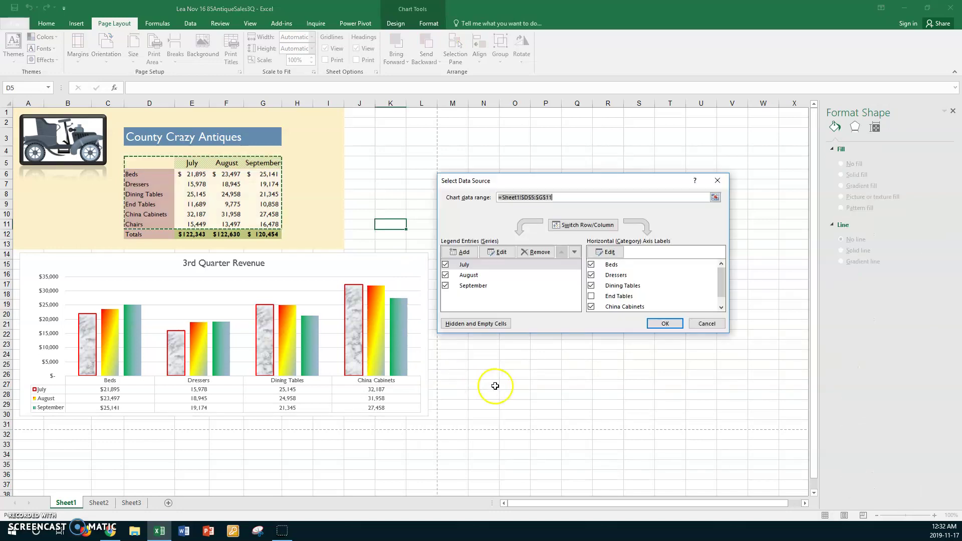
click(591, 296)
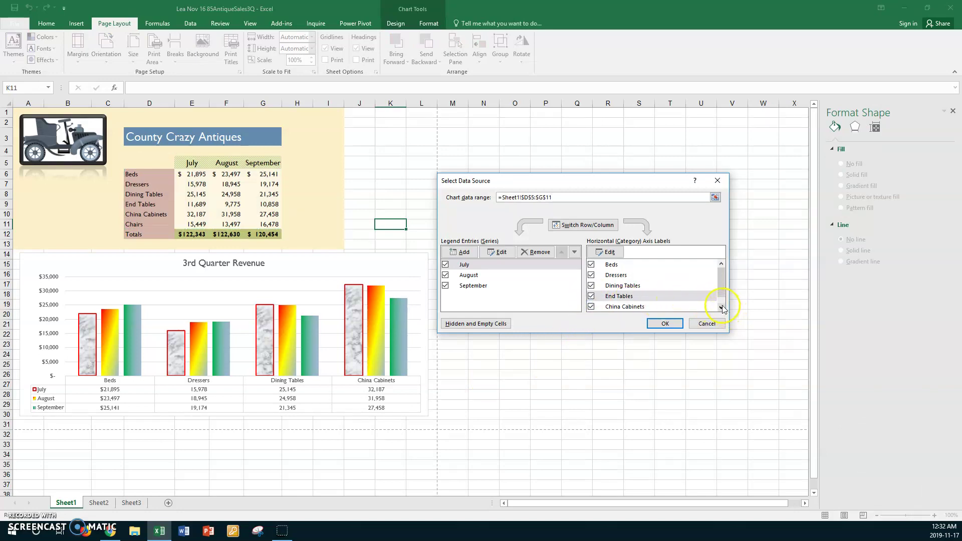
click(722, 307)
click(591, 307)
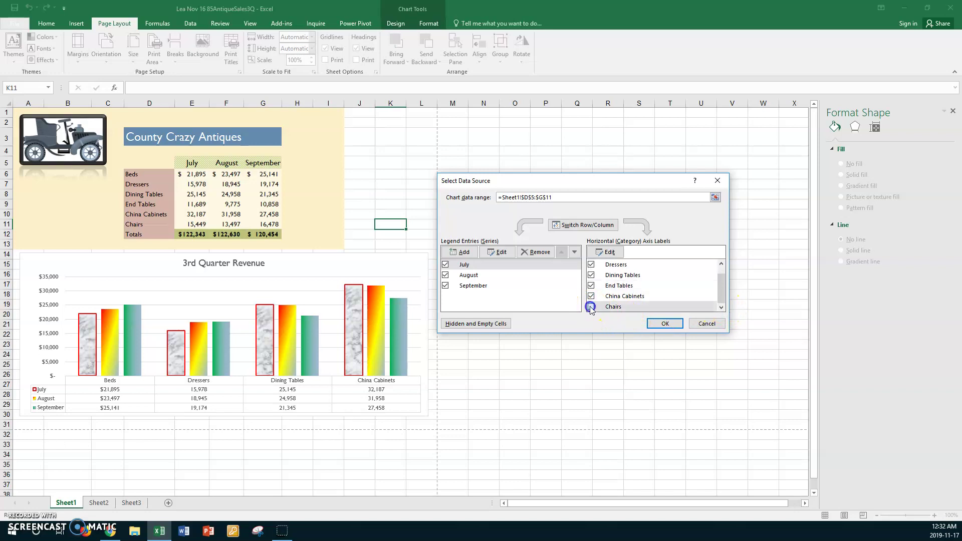
click(666, 324)
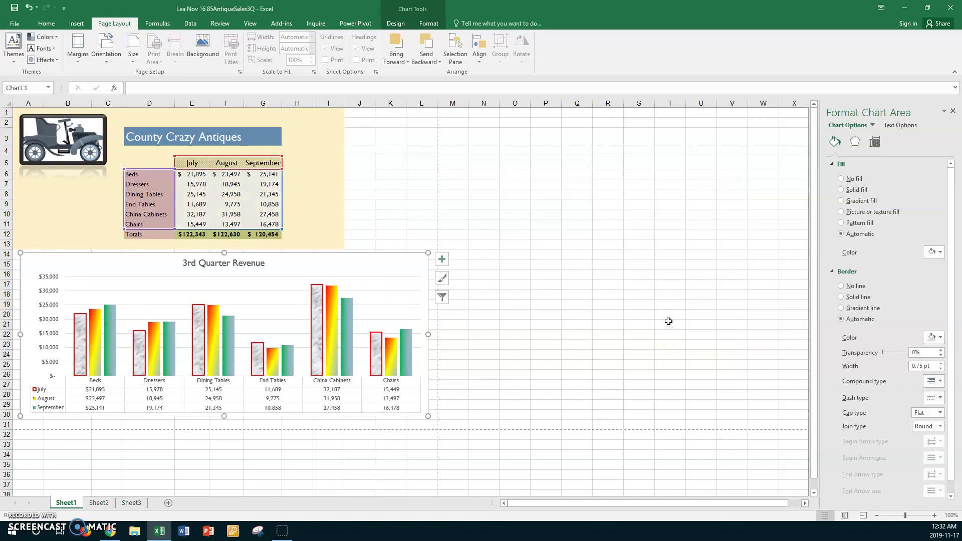
Replace the chart data range with Sheet1 cells D5:G8 and D10:G10, leaving out End Tables and Chairs
right_click(420, 270)
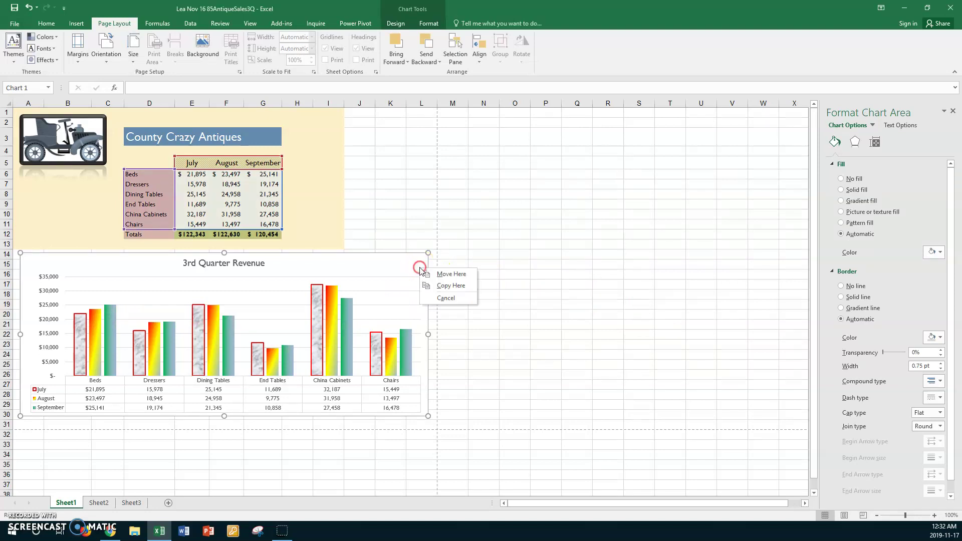
click(418, 265)
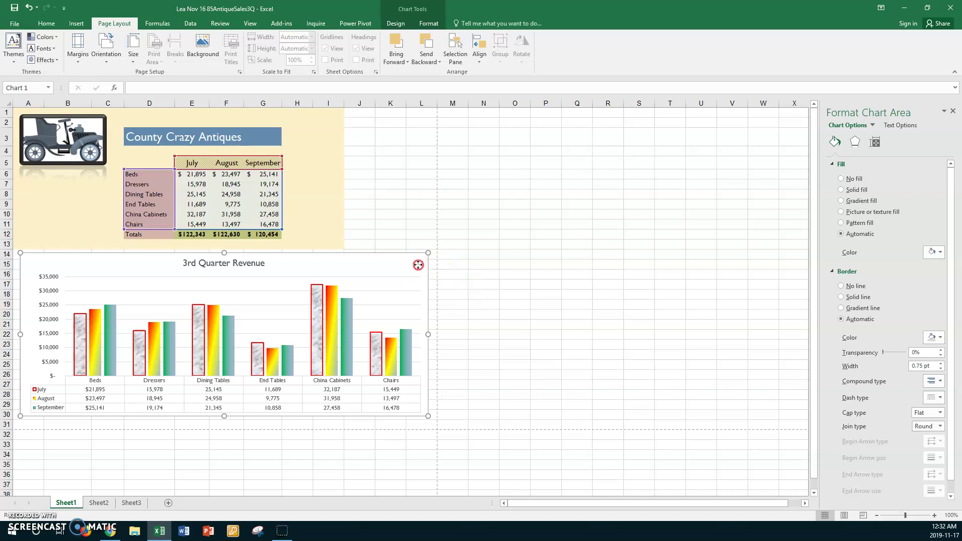
right_click(418, 265)
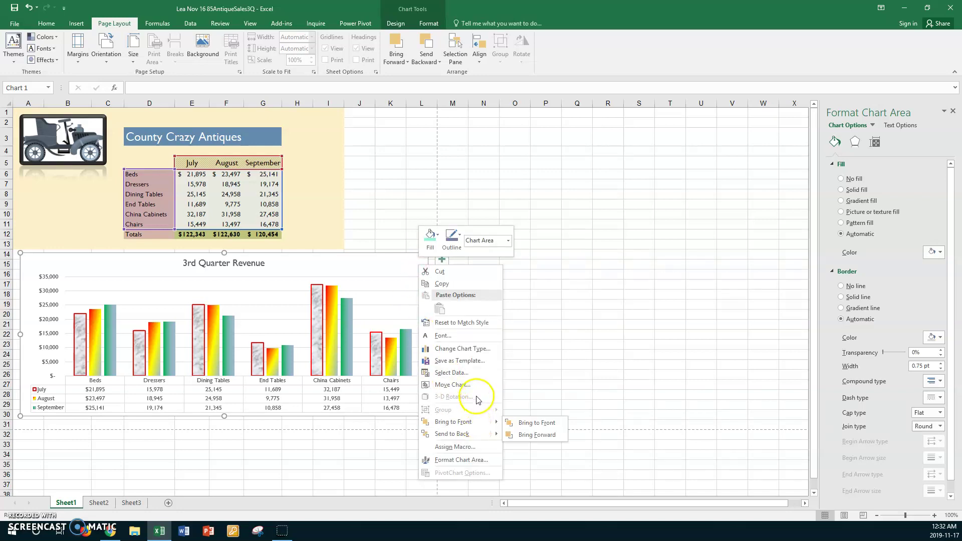
click(462, 373)
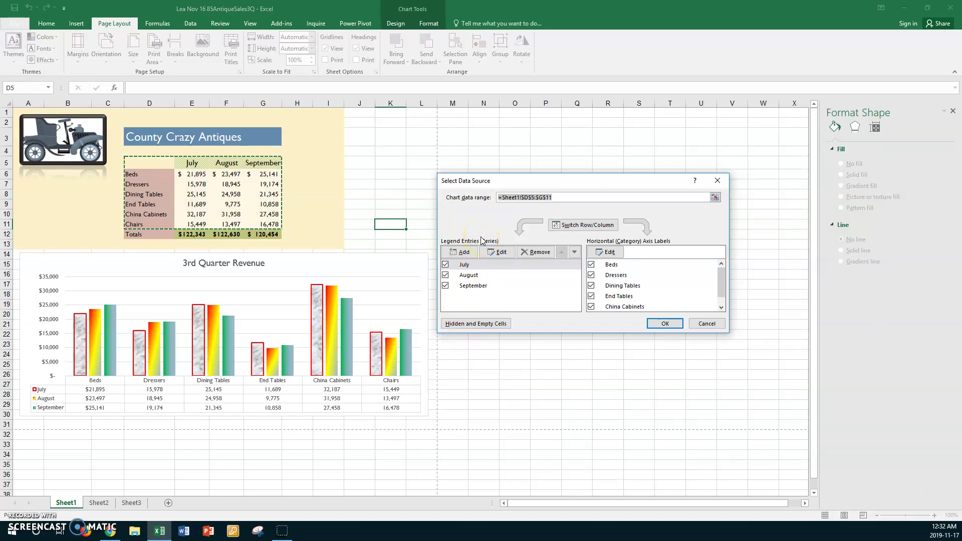
key(BackSpace)
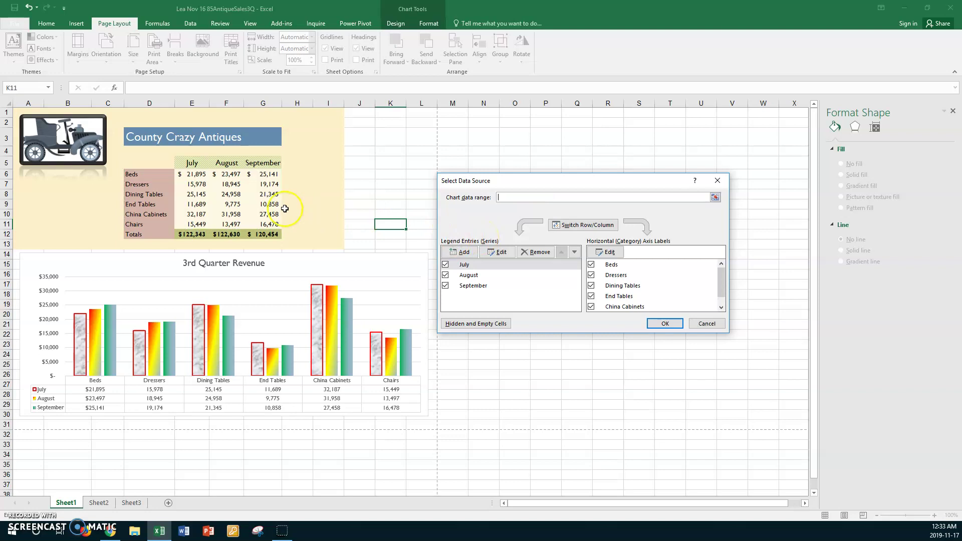
drag(137, 163, 260, 190)
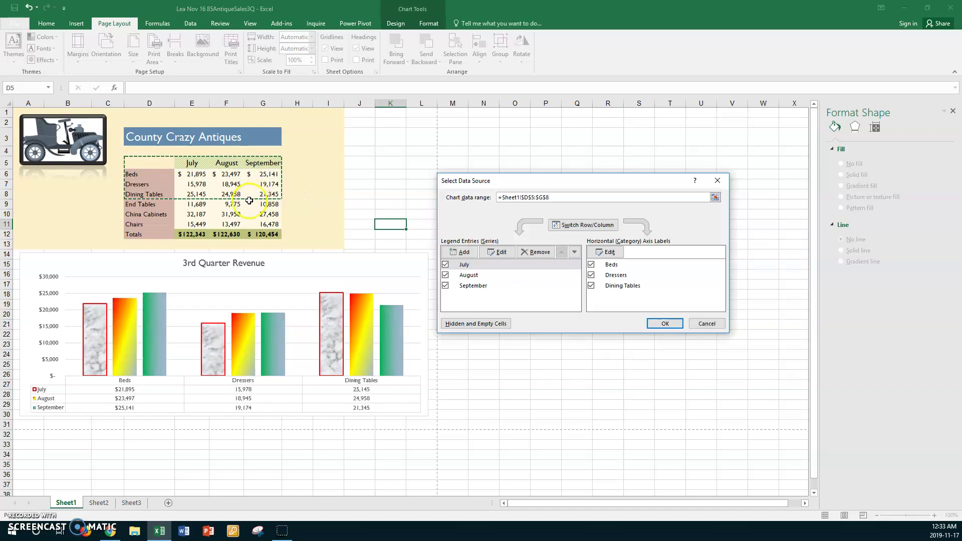
drag(126, 215, 250, 214)
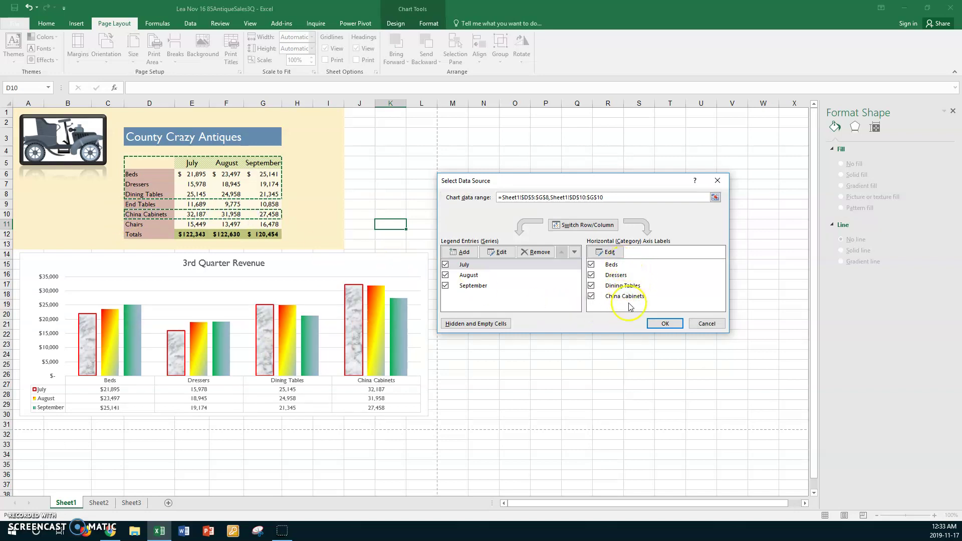
click(658, 325)
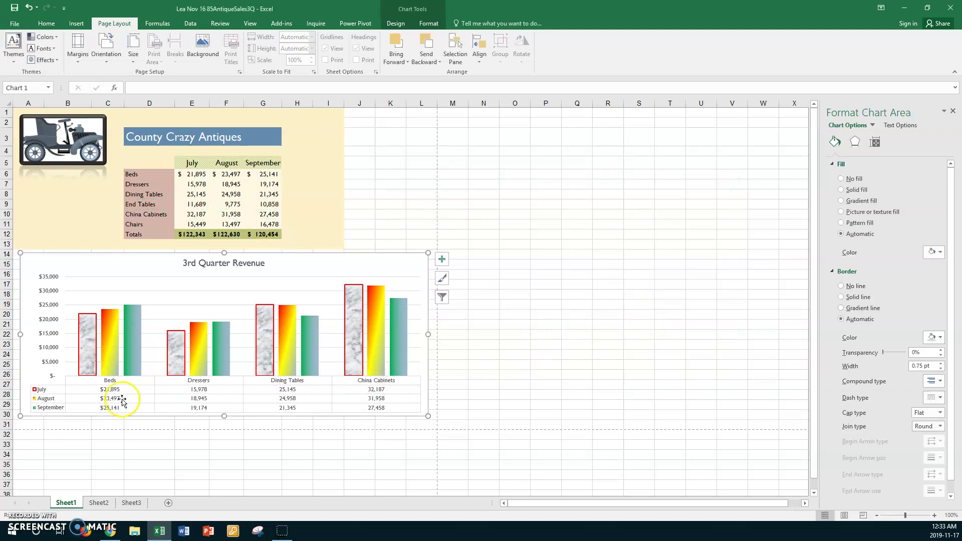
Set the chart data range to Sheet1 cells D5:G11
right_click(412, 272)
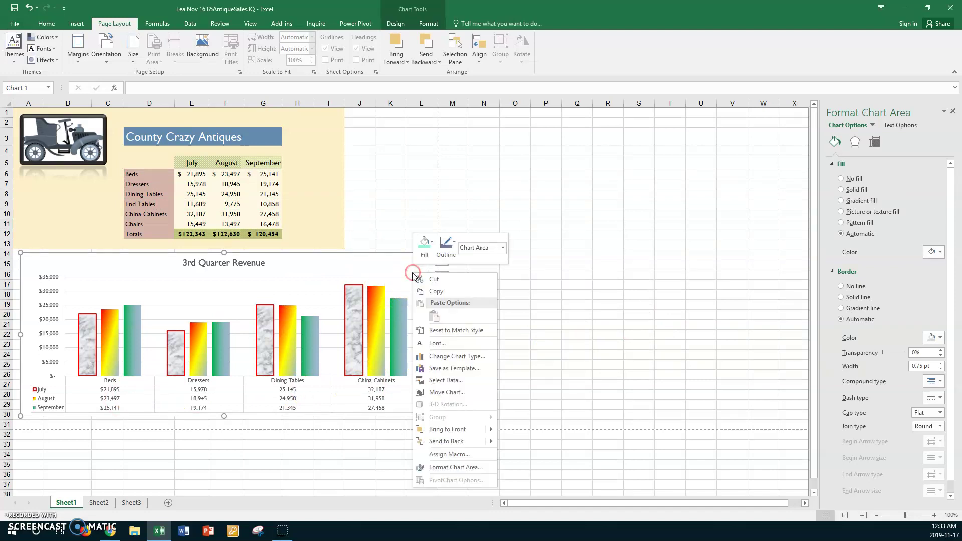
click(440, 382)
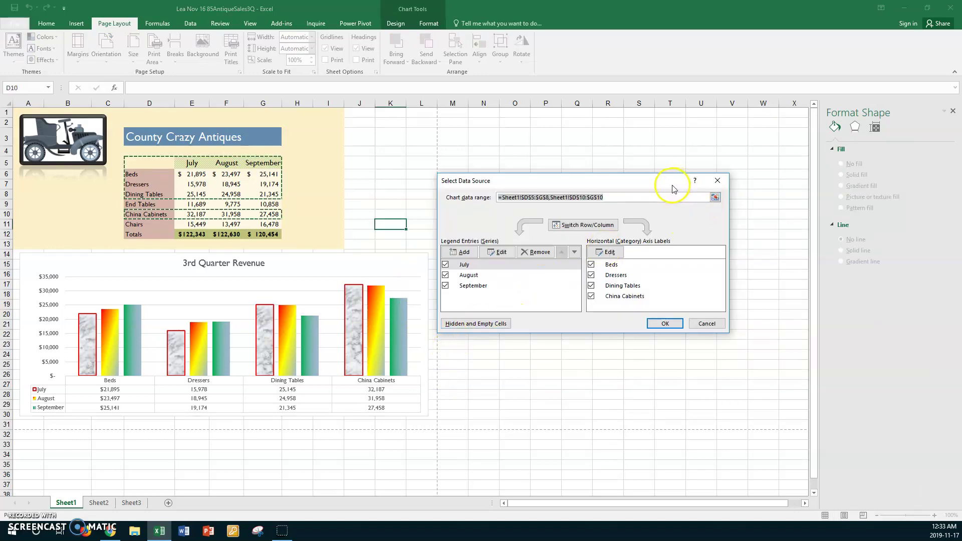
key(BackSpace)
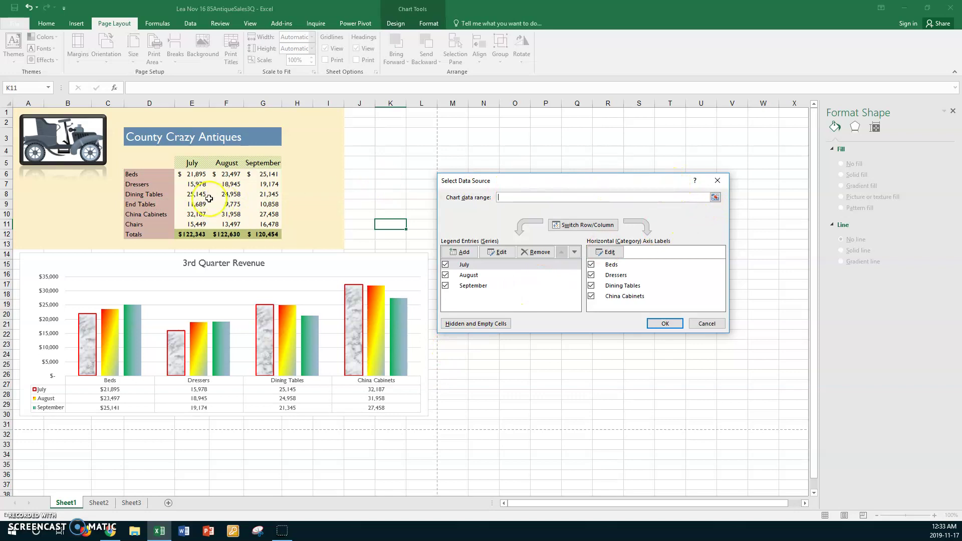
drag(134, 161, 266, 221)
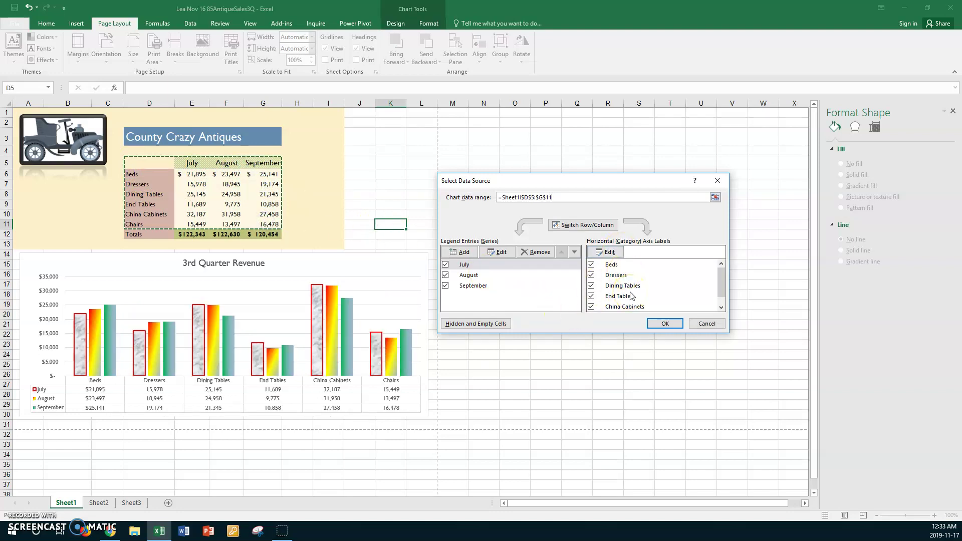
Exclude the Beds, Dining Tables and China Cabinets categories from the chart
click(592, 266)
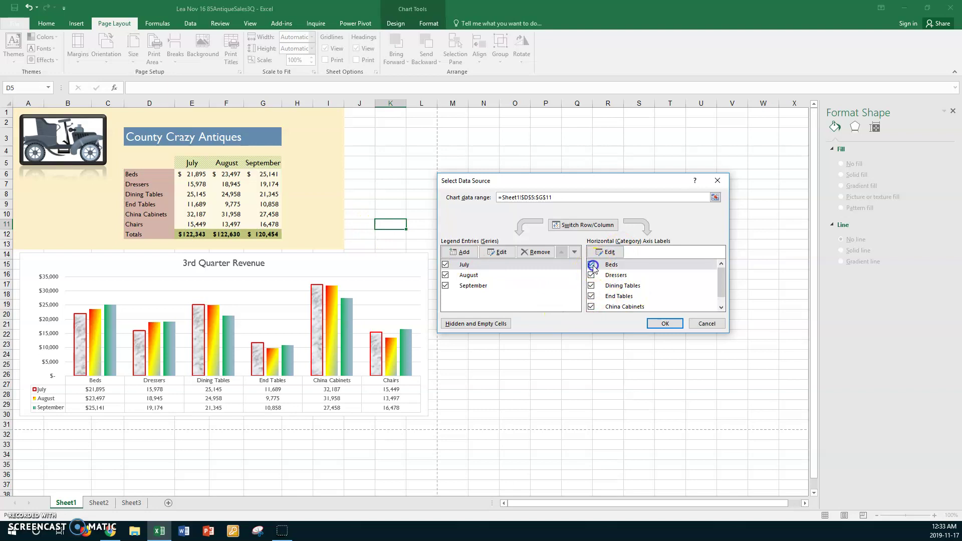
click(592, 286)
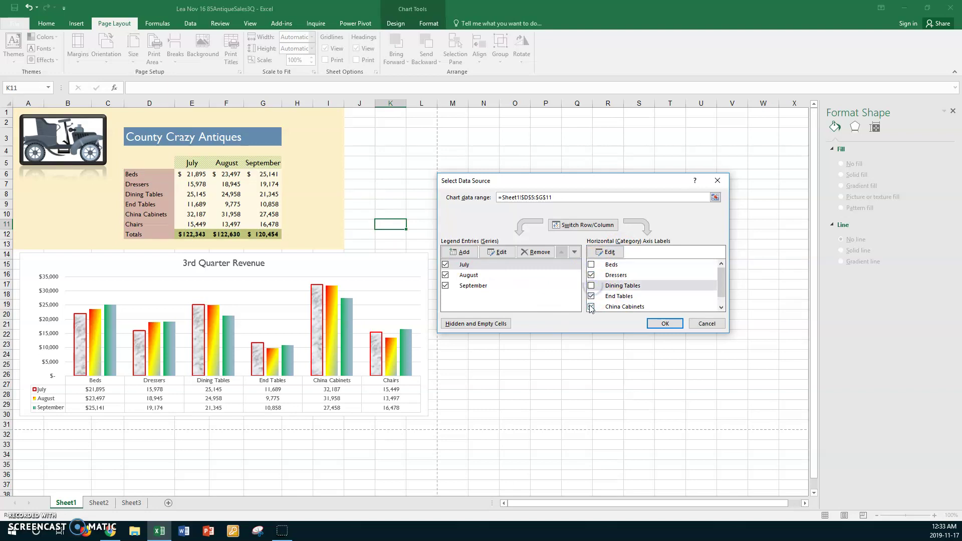
click(591, 307)
click(664, 324)
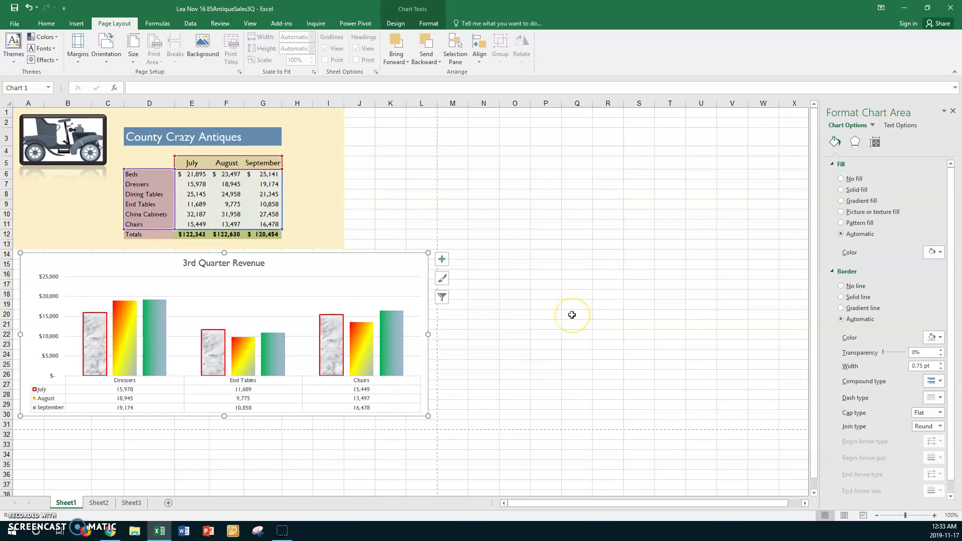
Include Beds, Dining Tables and China Cabinets in the chart's categories again and exclude End Tables and Chairs
right_click(407, 262)
right_click(408, 258)
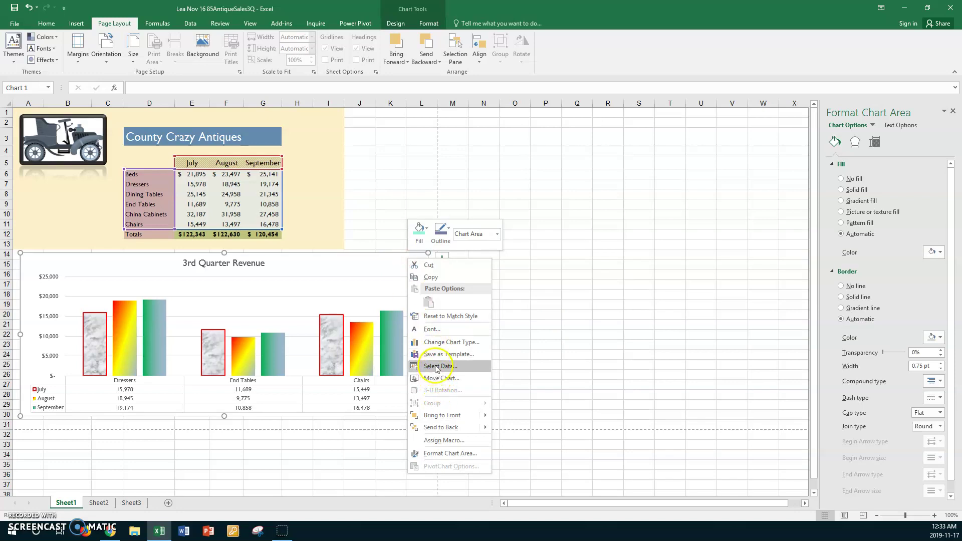
click(436, 366)
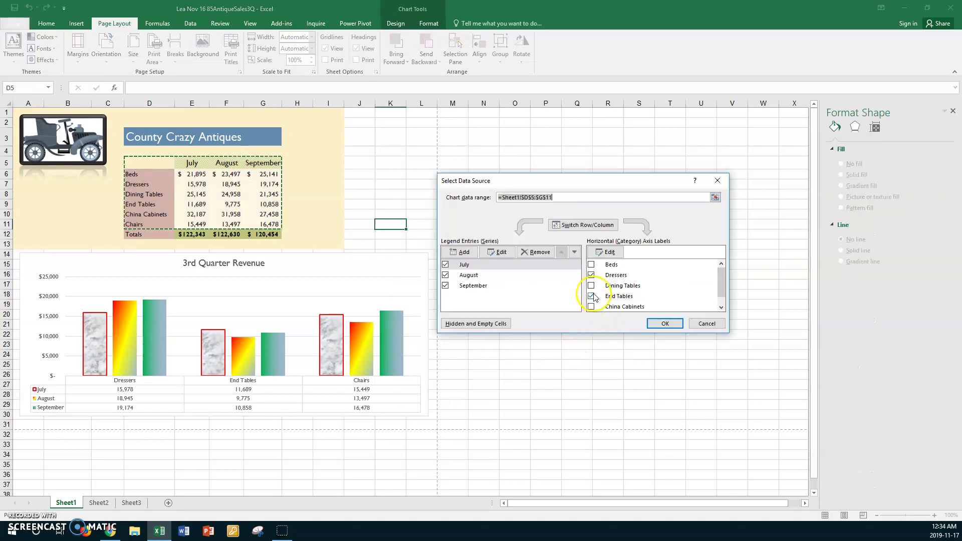
click(591, 264)
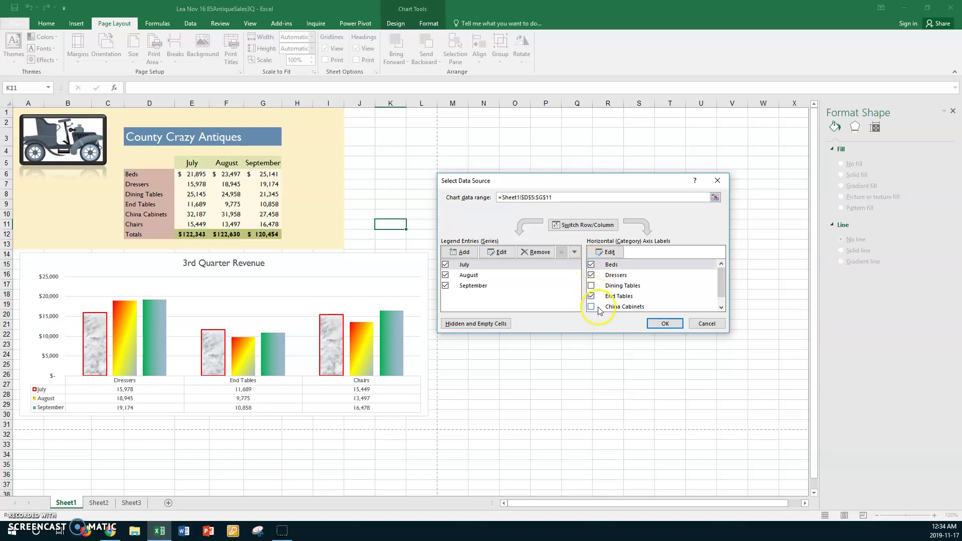
click(591, 285)
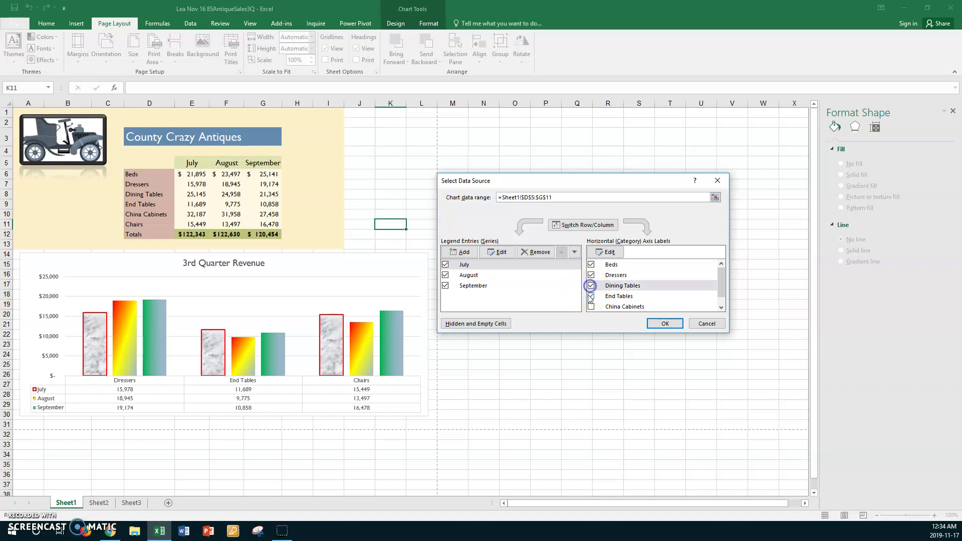
click(592, 296)
click(592, 307)
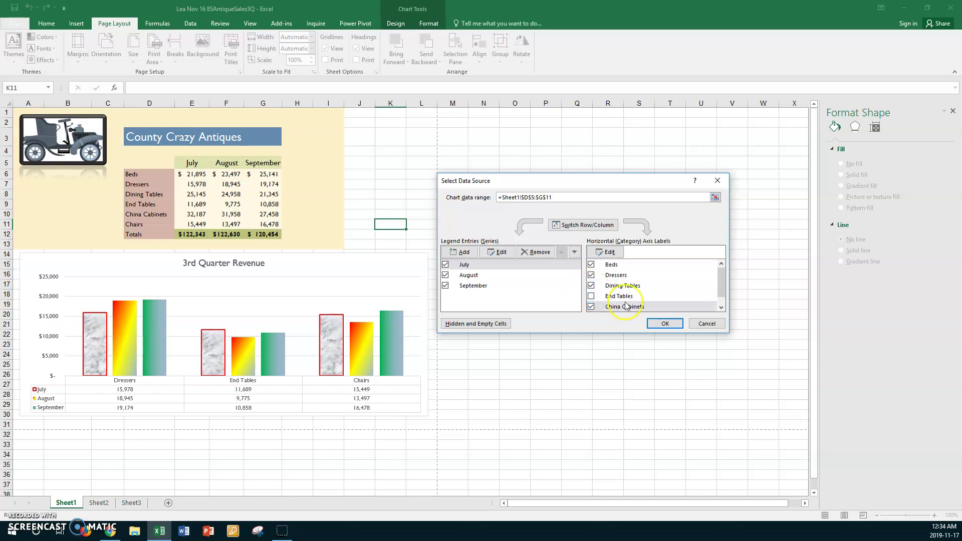
click(722, 307)
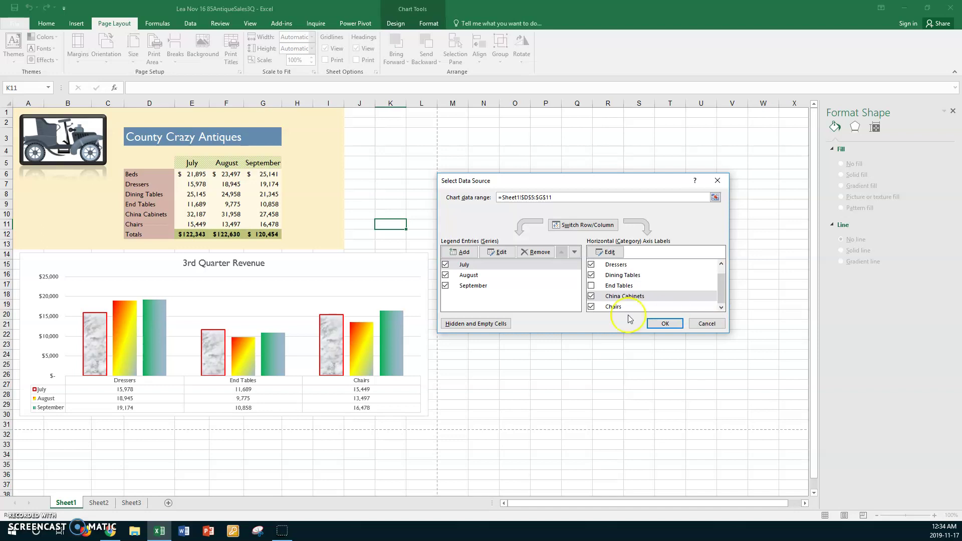
click(591, 307)
click(654, 323)
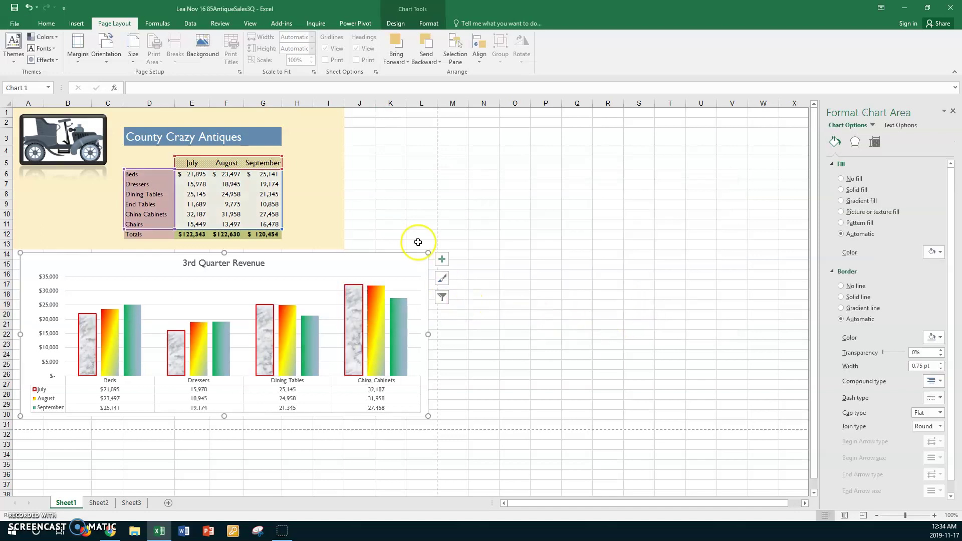
Check the print preview of the worksheet with its chart, and return to the sheet
click(368, 211)
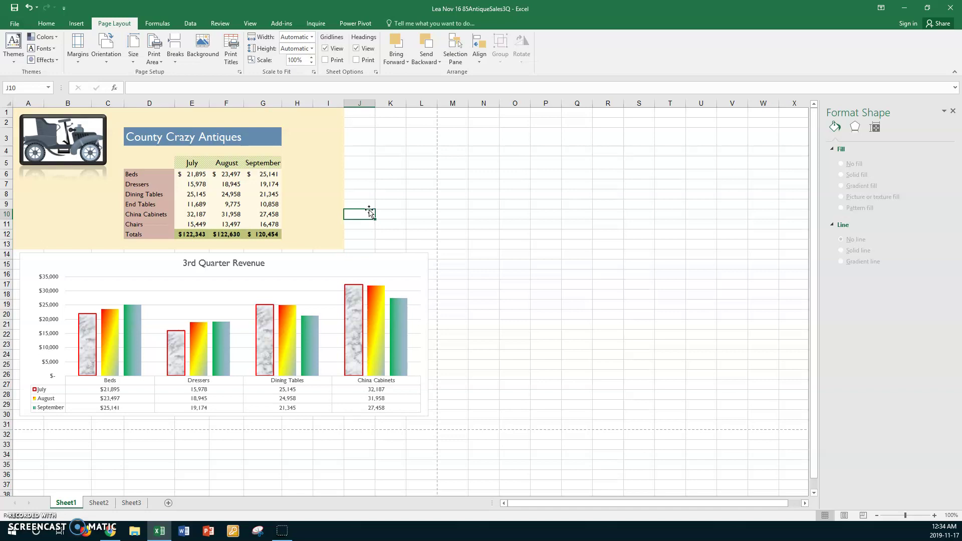
click(15, 24)
click(20, 142)
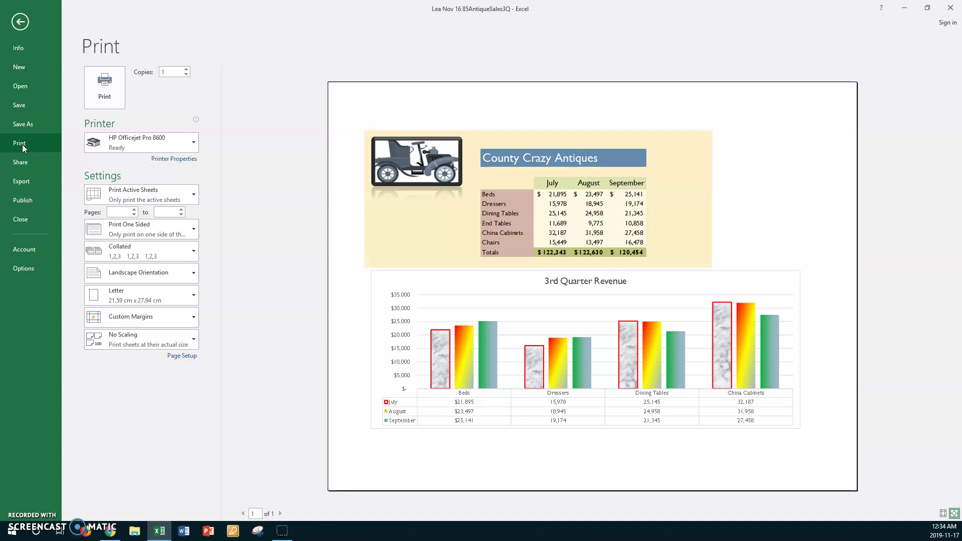
click(18, 24)
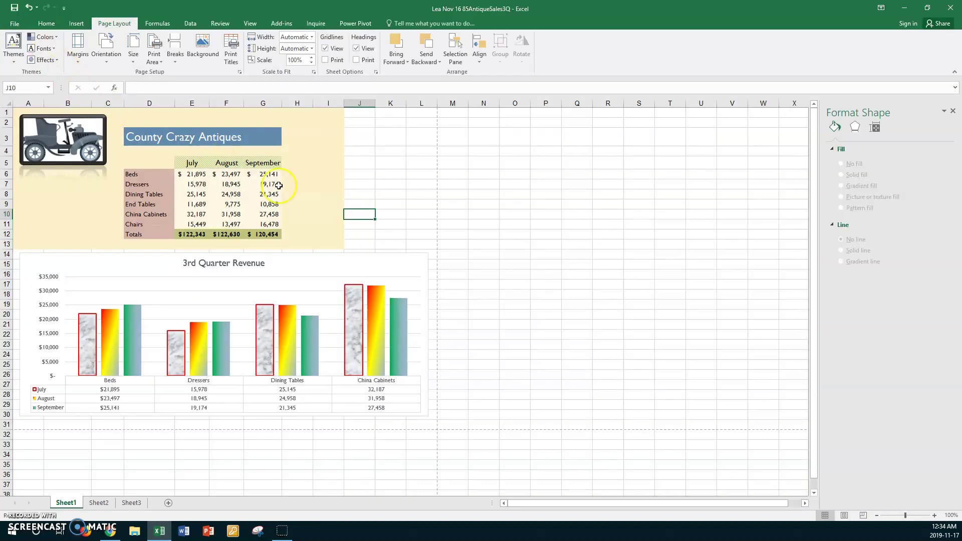
Apply a solid fill to the chart area of the 3rd Quarter Revenue chart
click(401, 262)
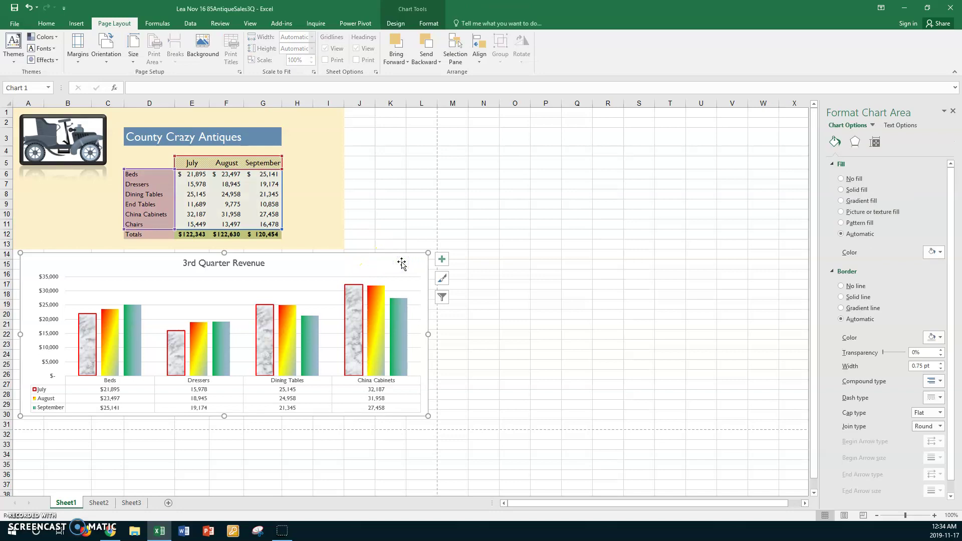
click(854, 141)
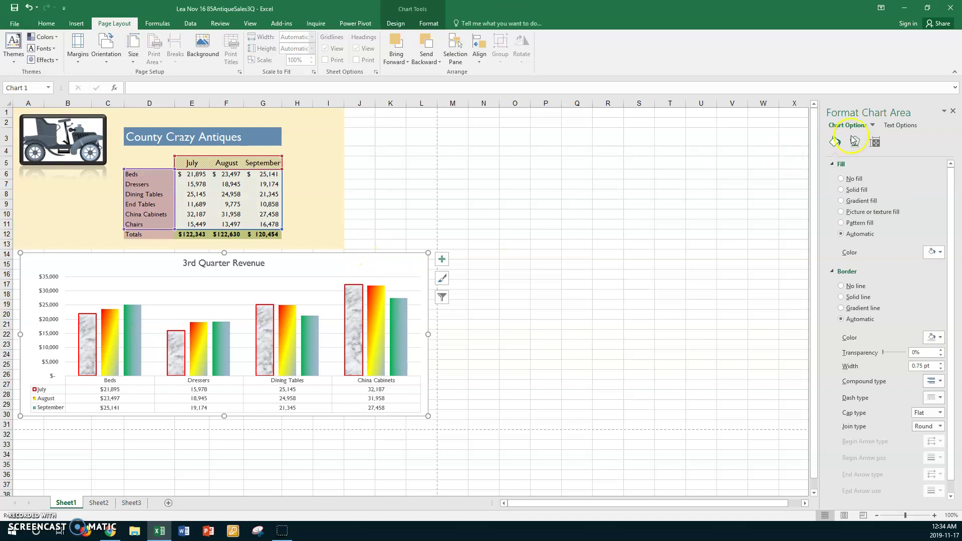
click(844, 190)
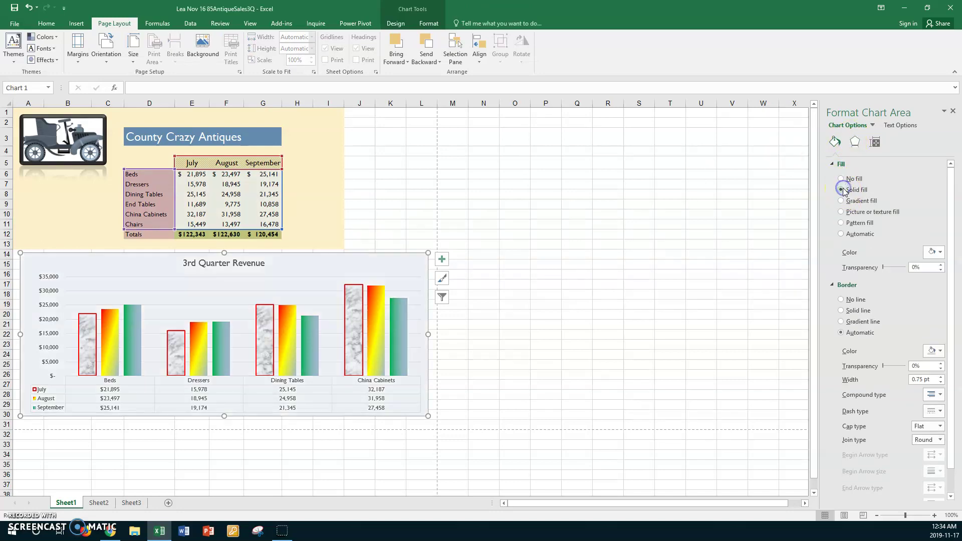
click(832, 213)
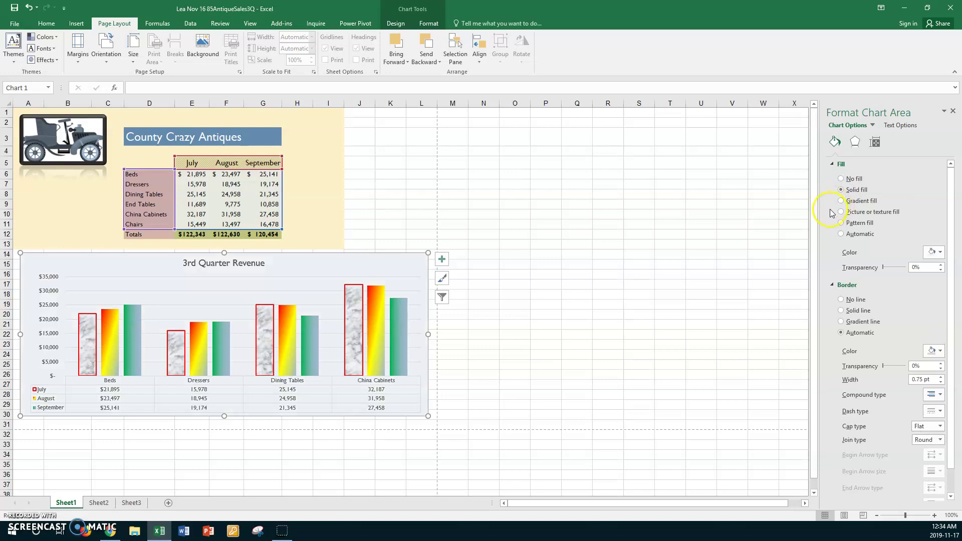
Give the chart area a solid red border 1.75 pt wide and deselect the chart
click(842, 312)
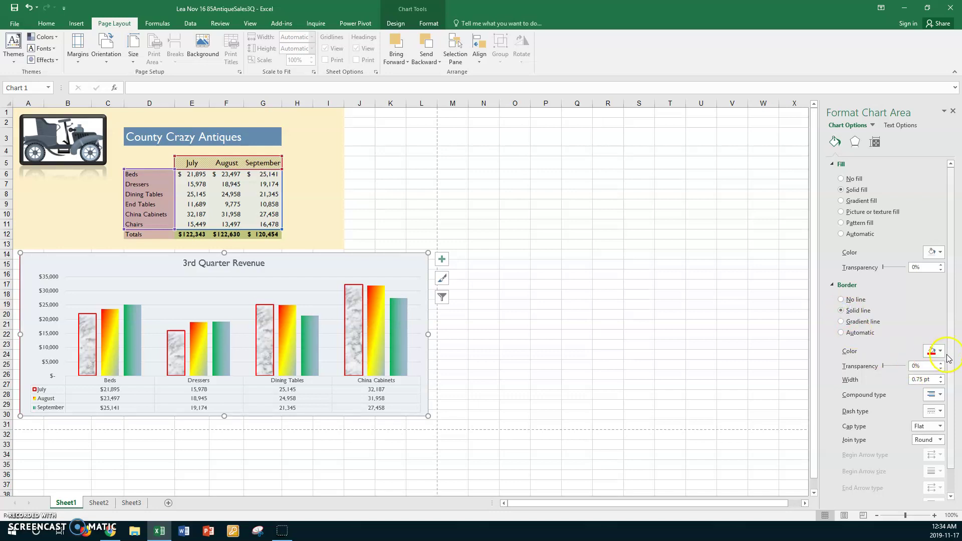
click(940, 377)
click(940, 376)
click(941, 377)
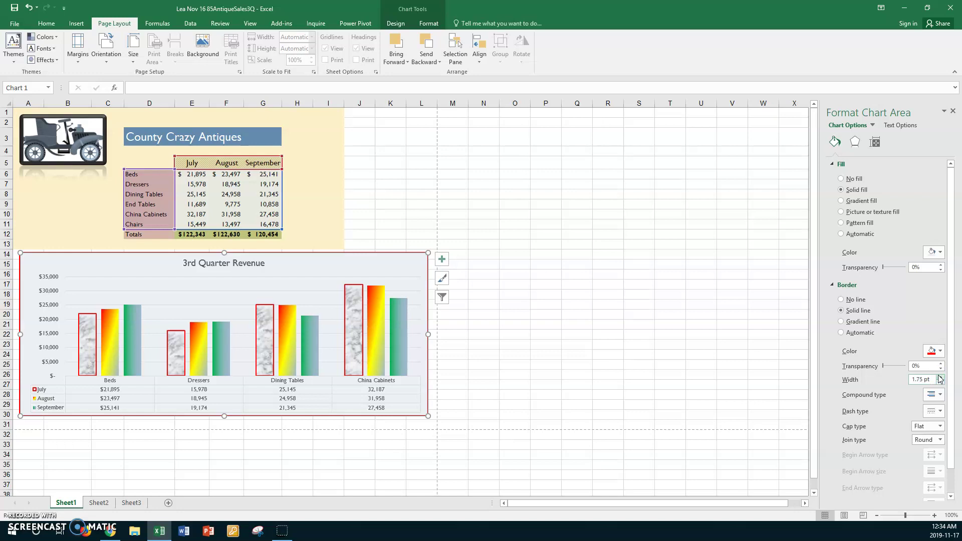
click(935, 378)
click(359, 206)
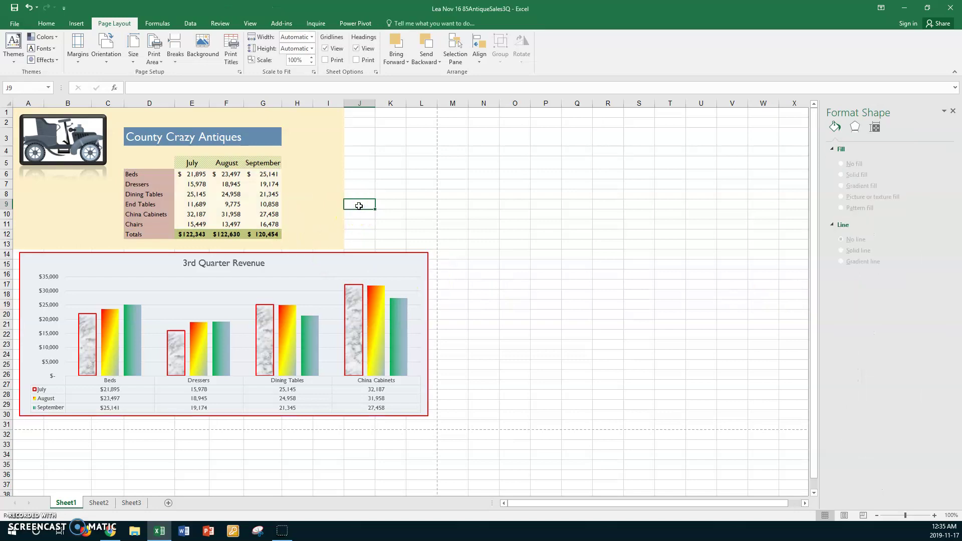